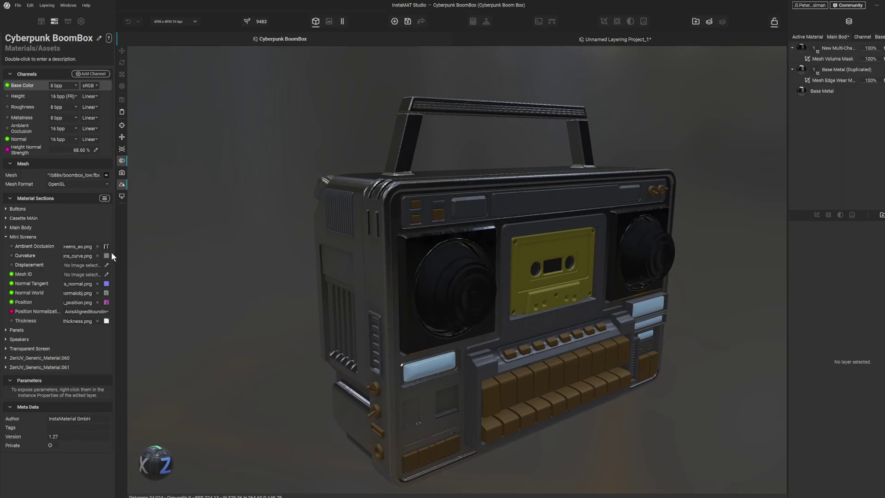
View the images available for the Mini Screens section's Normal Tangent map and dismiss the picker without choosing one
click(107, 284)
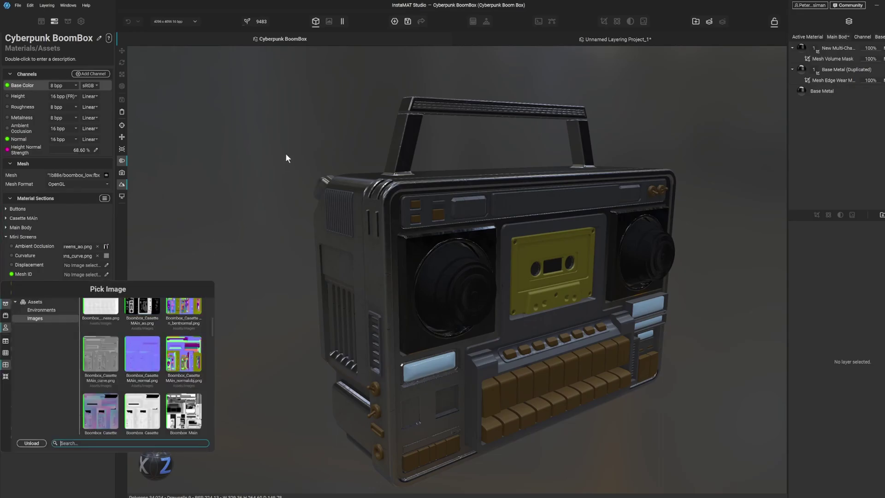
click(286, 169)
alt+drag(333, 166, 338, 165)
Switch to Marmoset Toolbag and examine the untextured boombox model from both front sides
key(alt+Tab)
key(alt+Tab)
key(alt+Tab)
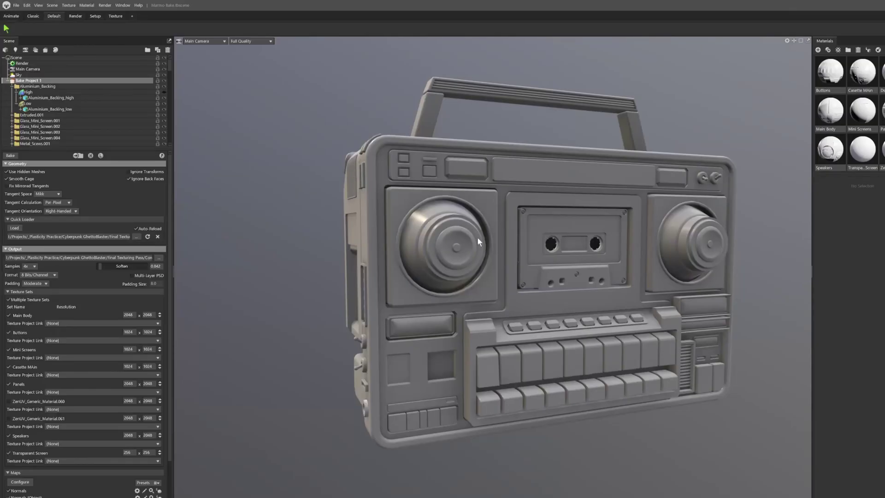
drag(477, 237, 486, 266)
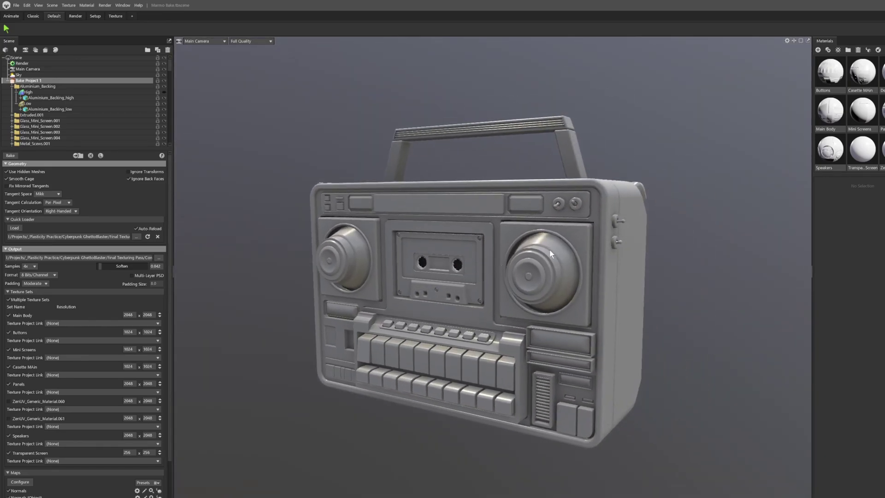
drag(549, 250, 438, 205)
click(532, 249)
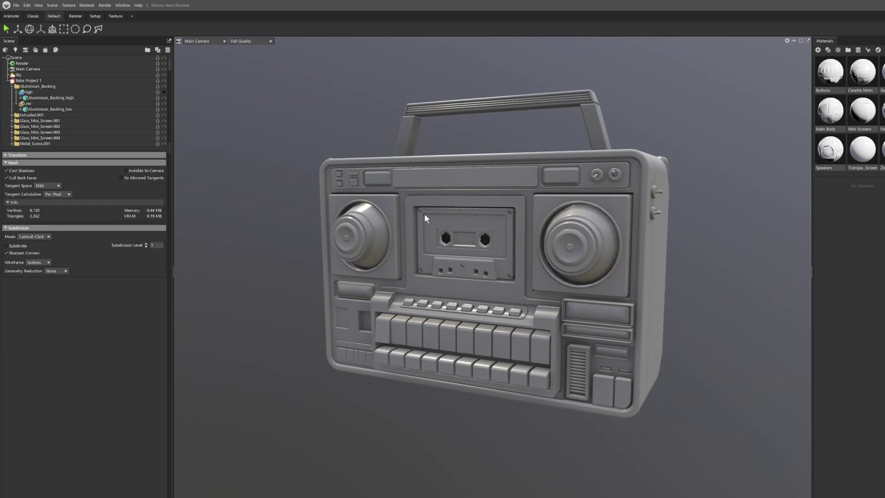
Switch to InstaMAT Studio and examine the front of the textured boombox in the Cyberpunk BoomBox project
key(alt+Tab)
key(alt+Tab)
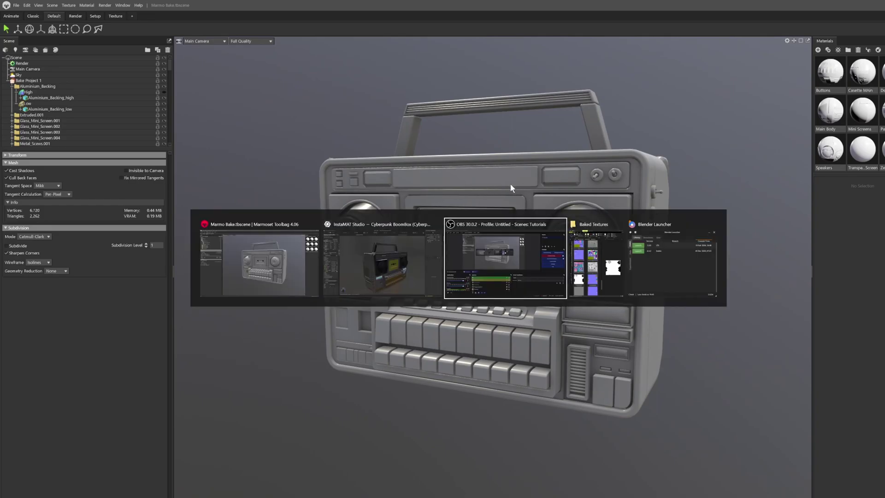
click(370, 234)
scroll(431, 219, down, 2)
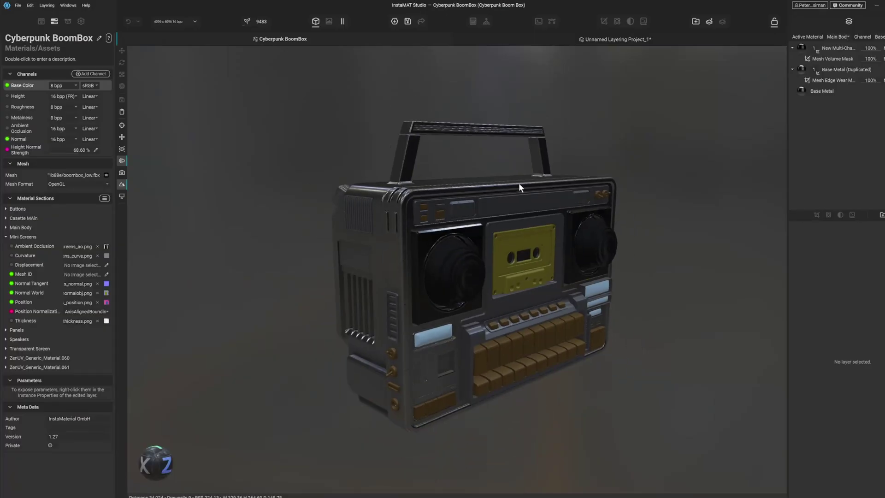
drag(507, 183, 530, 106)
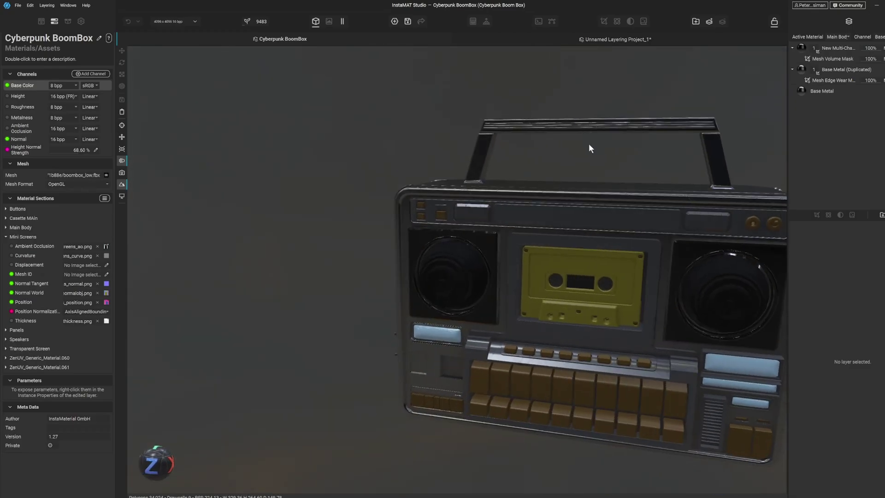
middle_drag(588, 143, 487, 129)
drag(487, 129, 571, 95)
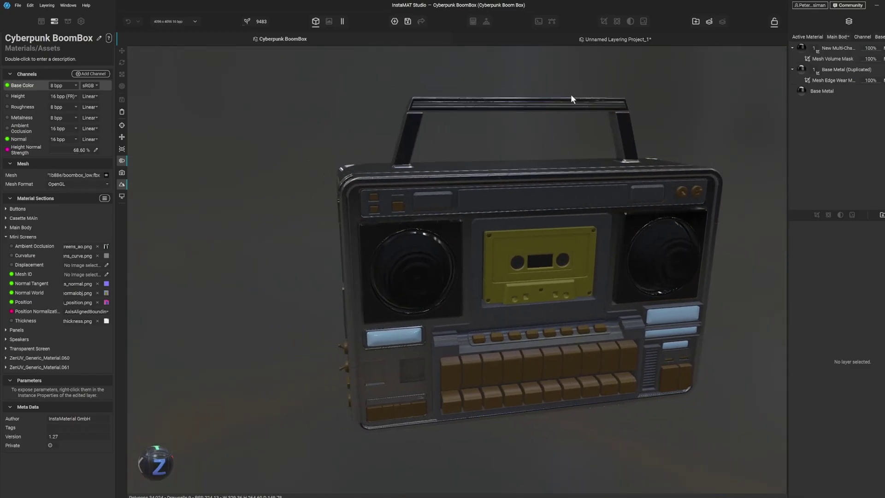
Open the Unnamed Layering Project_1 project and turn the boombox to see its side
click(608, 39)
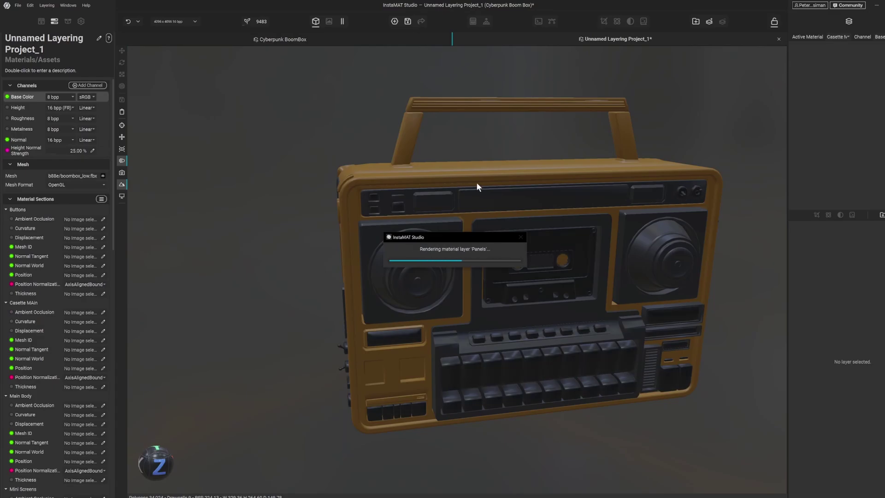
drag(352, 177, 437, 256)
Switch to Marmoset Toolbag and review the output image formats offered for Bake Project 1, leaving the output unchanged
key(alt+Tab)
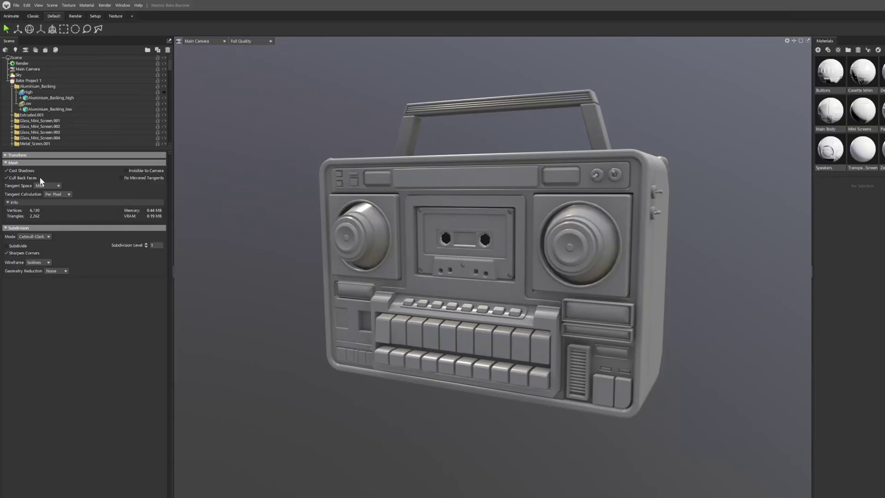
click(37, 81)
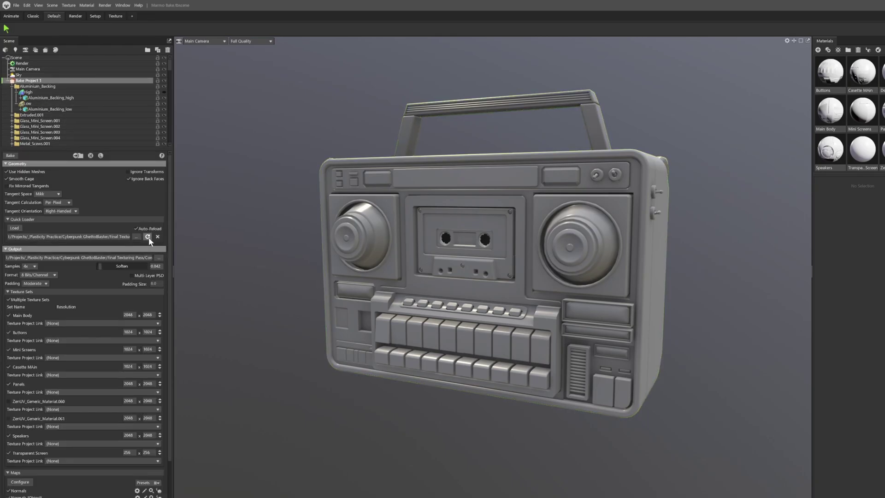
click(158, 259)
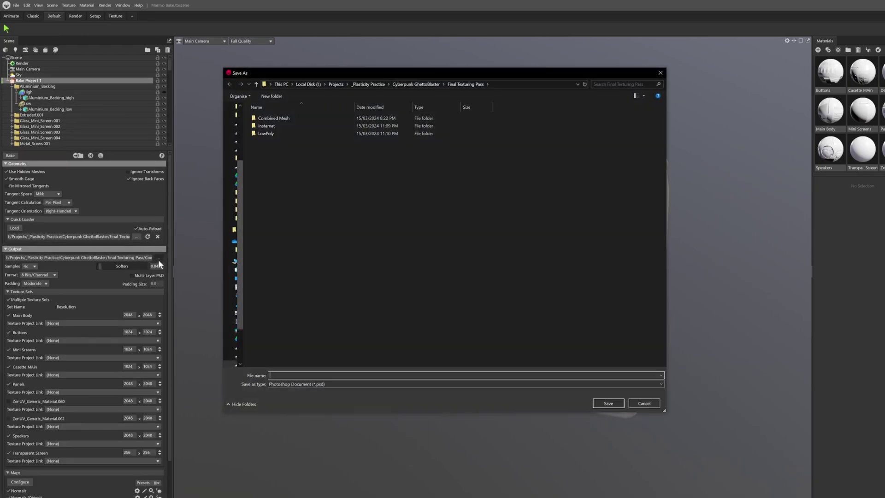
click(447, 386)
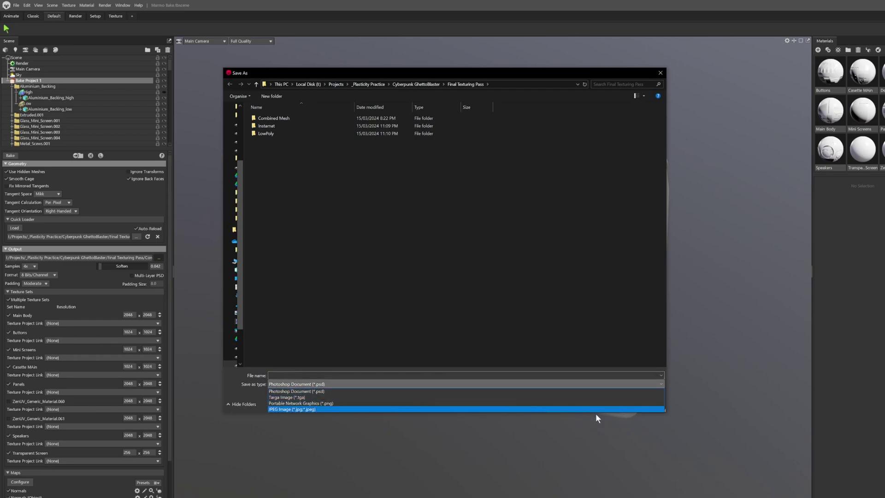
key(Escape)
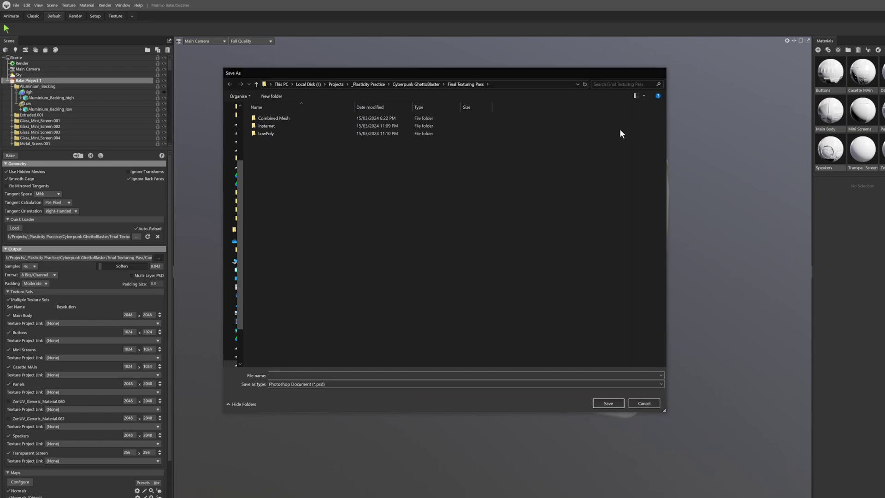
key(Escape)
drag(468, 290, 529, 292)
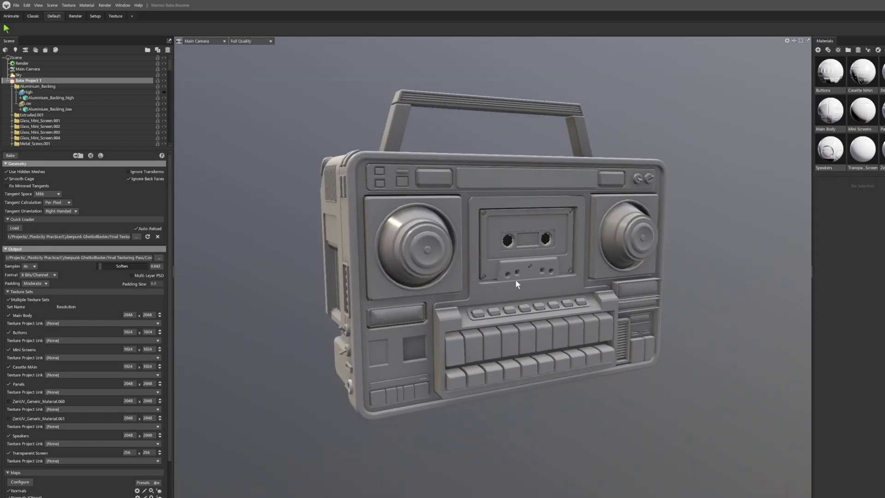
Switch to InstaMAT Studio and examine the boombox's side vents, back panels and front for mesh detail
key(alt+Tab)
scroll(451, 251, down, 3)
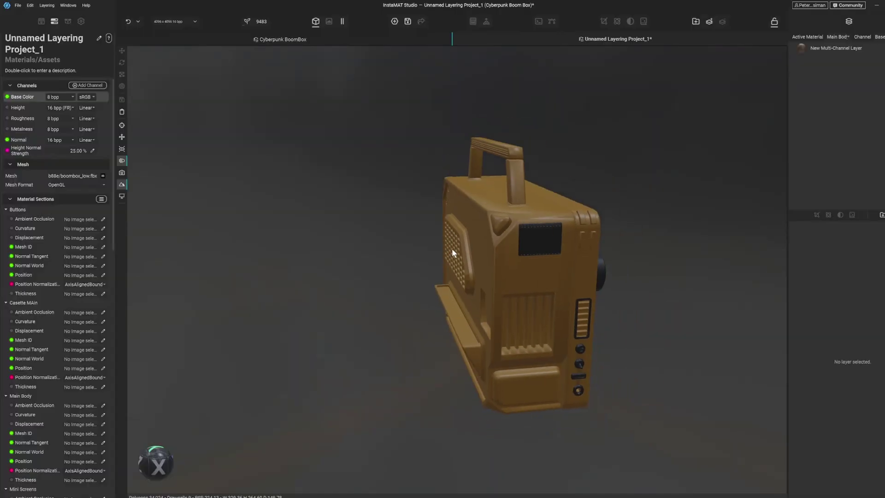
drag(451, 252, 405, 253)
scroll(496, 268, up, 5)
scroll(496, 267, up, 5)
drag(496, 267, 541, 242)
scroll(433, 272, down, 5)
drag(431, 270, 474, 247)
scroll(461, 249, up, 3)
middle_drag(428, 295, 445, 220)
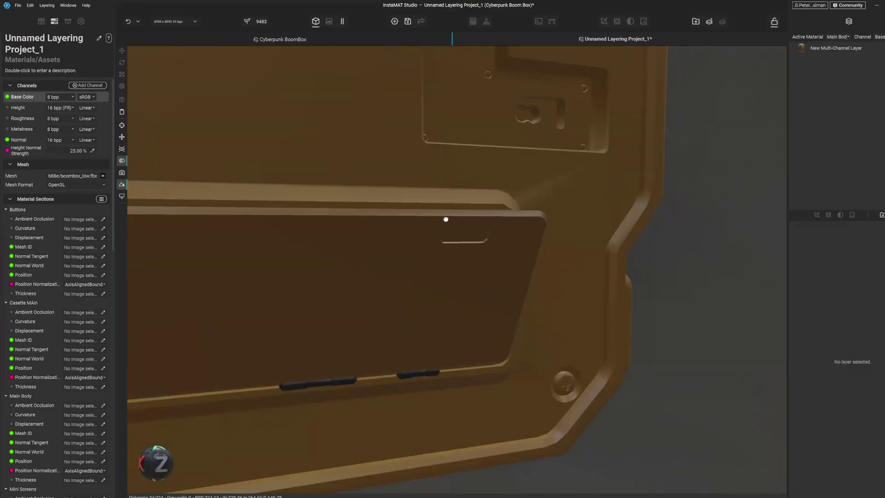
scroll(444, 225, down, 3)
drag(445, 226, 428, 252)
scroll(420, 188, down, 3)
drag(522, 231, 489, 235)
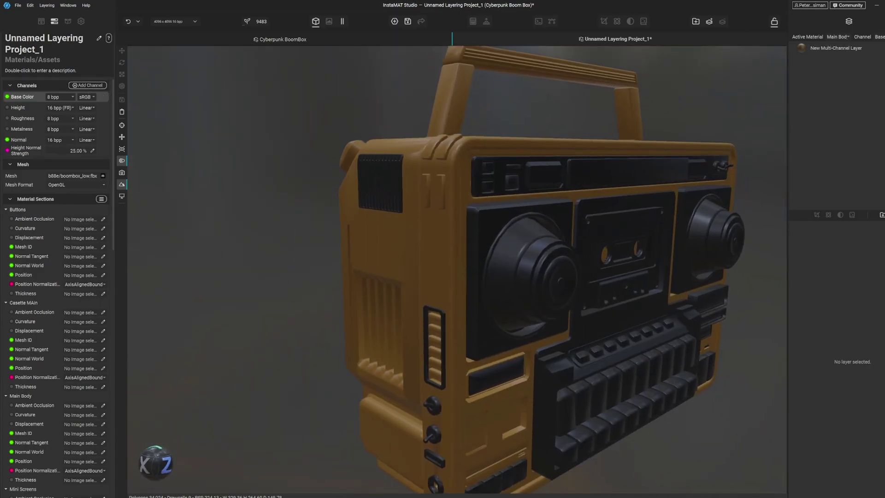
Select all the baked map images in the Baked Textures folder window and move the window out of the way
drag(884, 119, 568, 85)
click(586, 443)
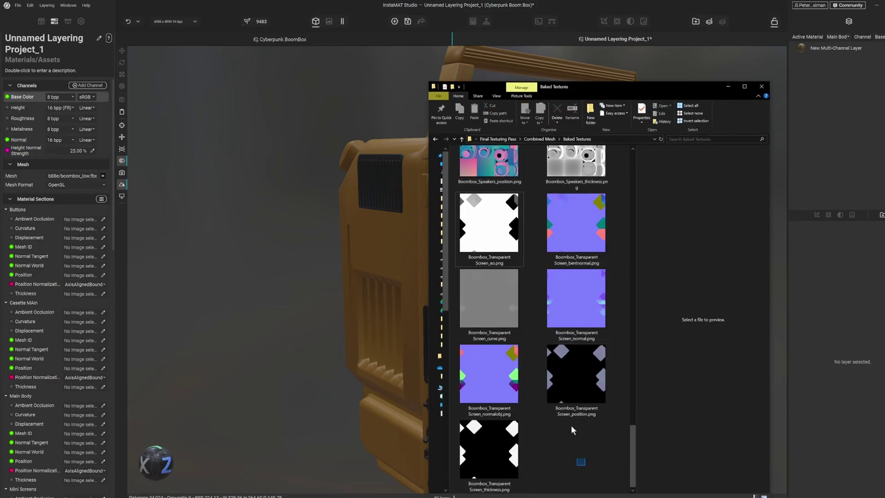
drag(572, 426, 456, 1)
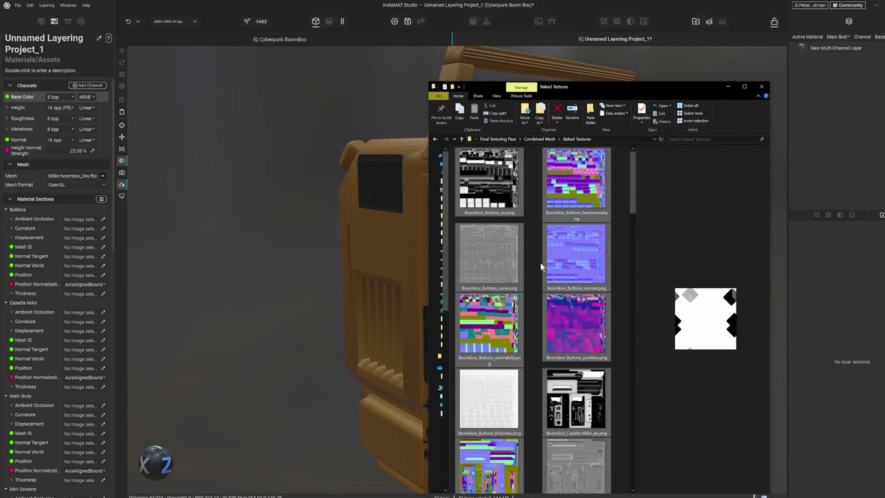
drag(648, 96, 884, 73)
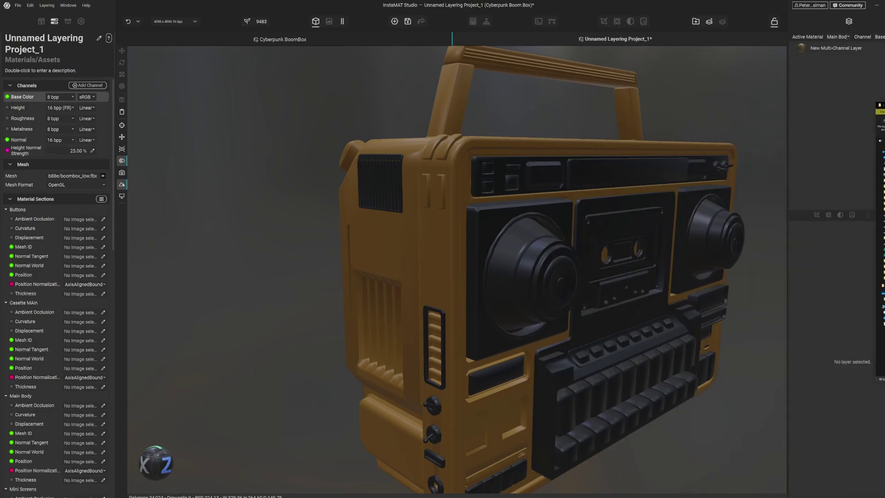
Show the package contents, import the selected baked textures into the package, and minimize the Baked Textures folder window
click(65, 22)
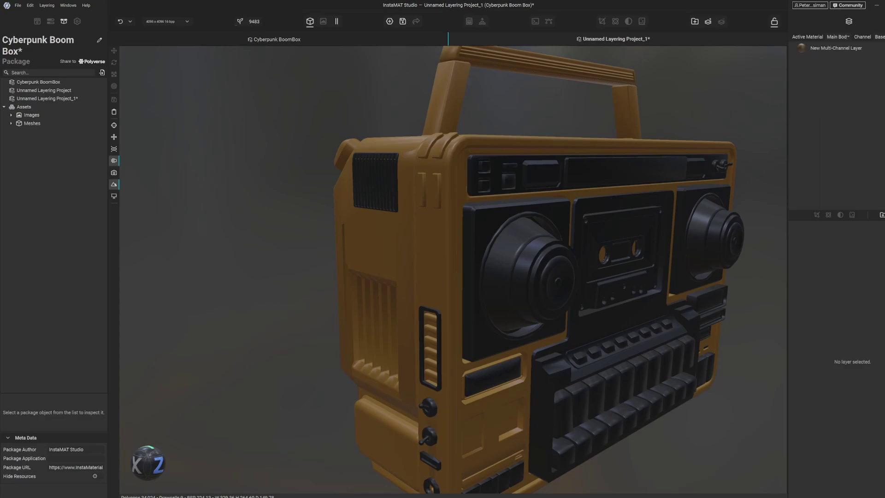
drag(884, 107, 763, 95)
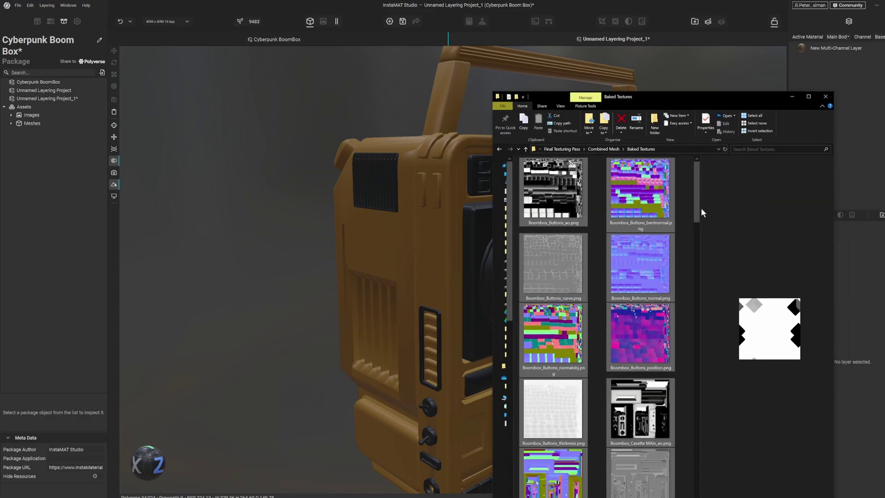
drag(640, 193, 93, 191)
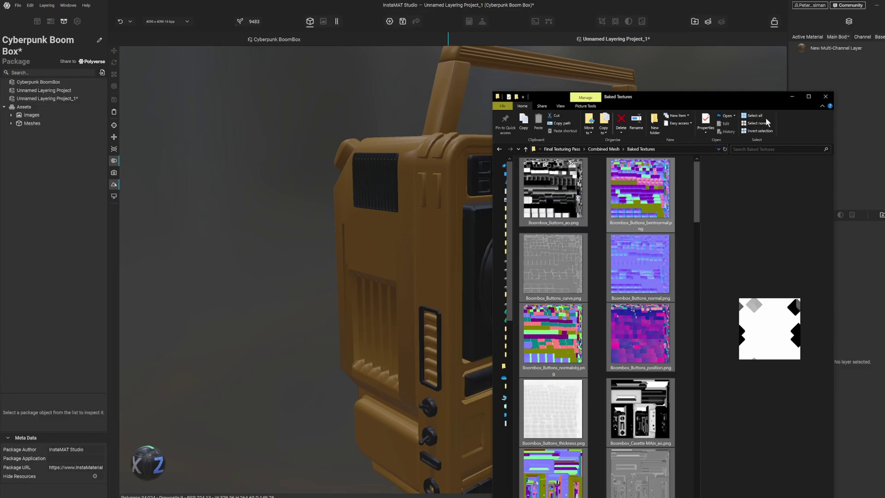
click(791, 97)
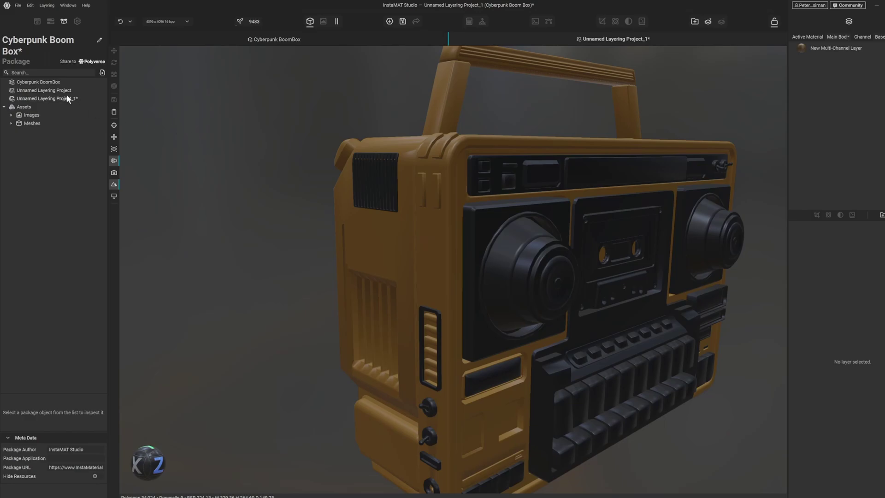
Return to the layering project's settings and add an Ambient Occlusion channel
click(49, 23)
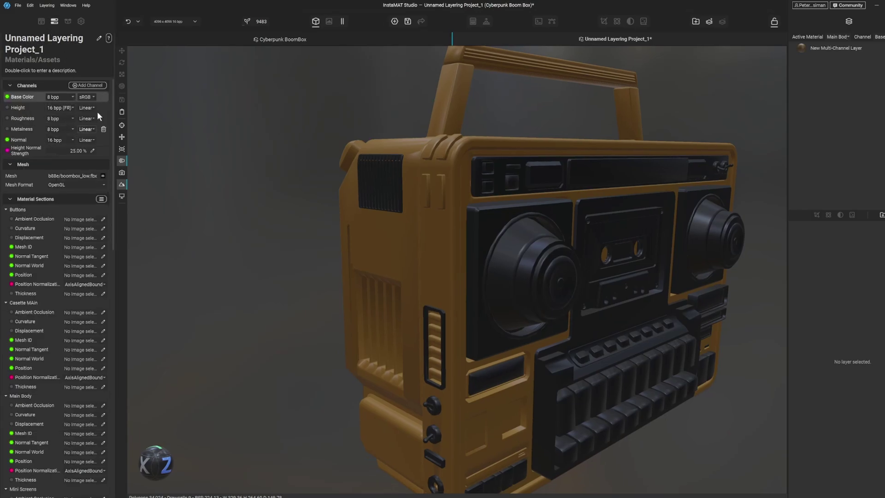
click(101, 83)
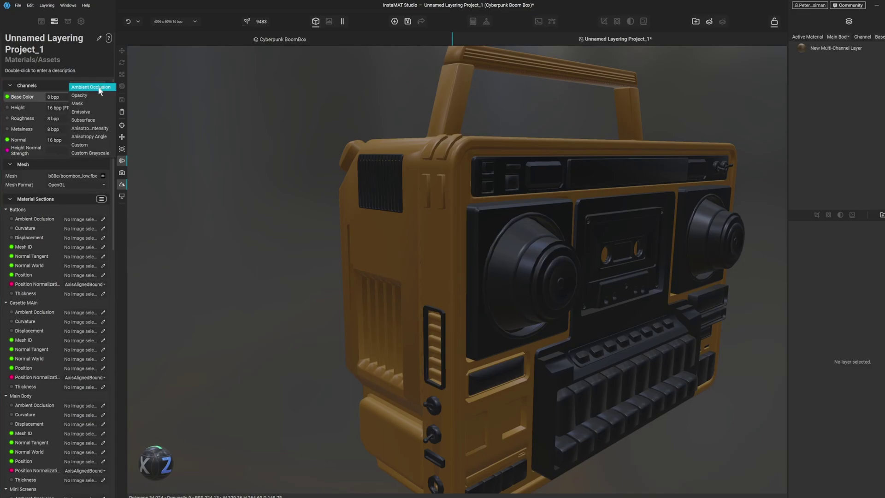
click(99, 88)
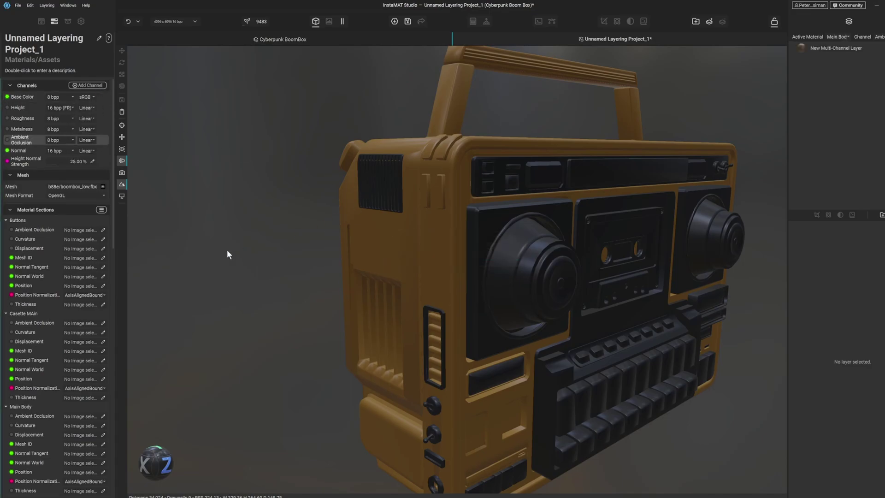
Search the images for "main b" for the Buttons section's Normal Tangent map and dismiss the picker without choosing one
click(104, 268)
text(main)
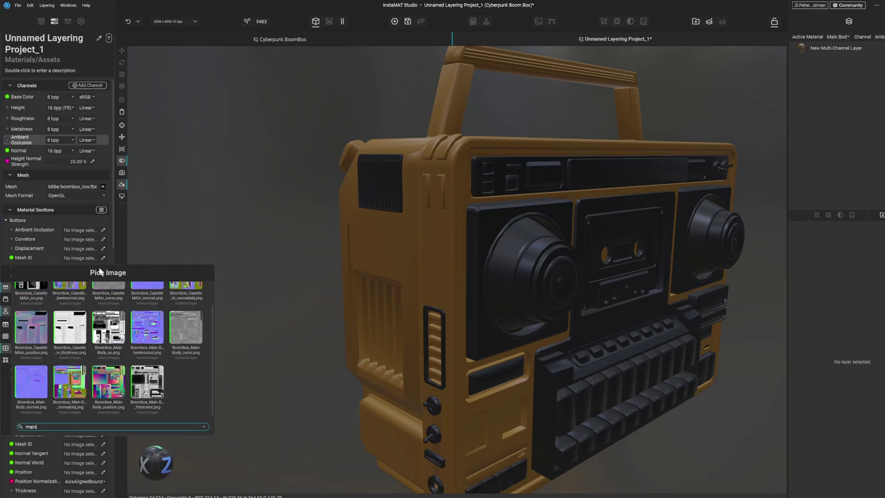
text( b)
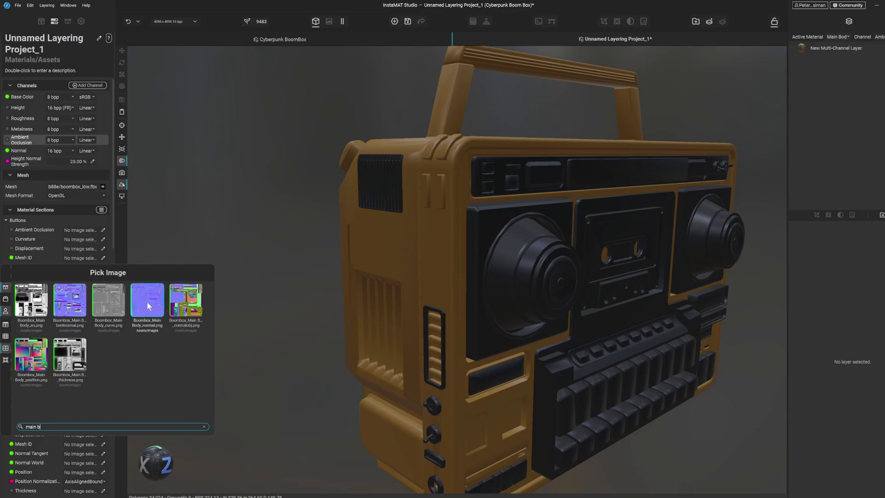
click(274, 190)
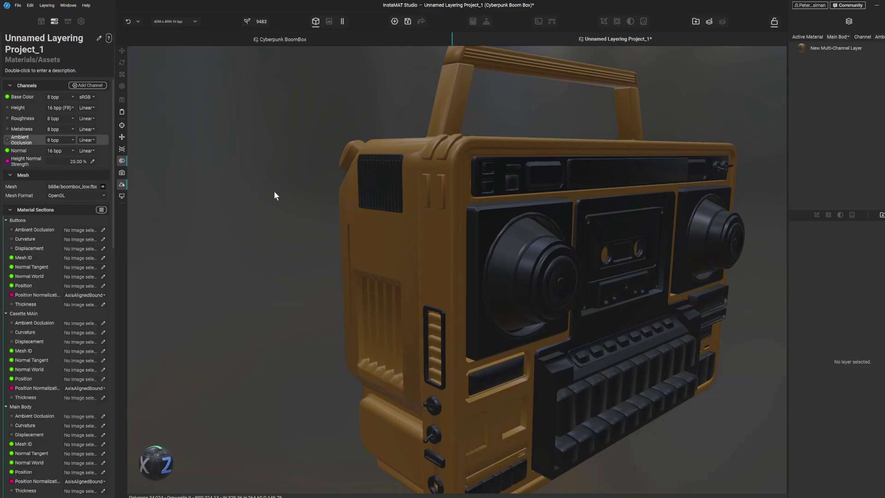
Examine the recessed screw panel on the boombox's back up close
alt+drag(273, 190, 370, 187)
scroll(374, 249, up, 3)
alt+drag(375, 249, 399, 243)
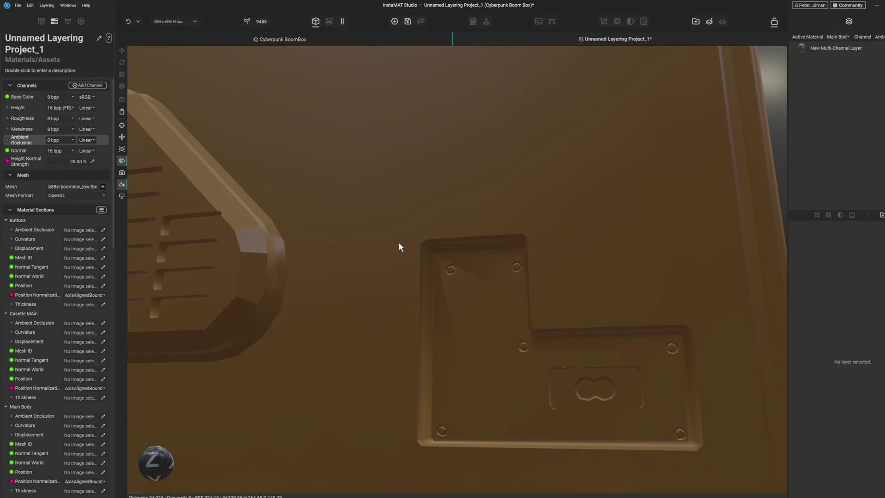
scroll(399, 246, up, 5)
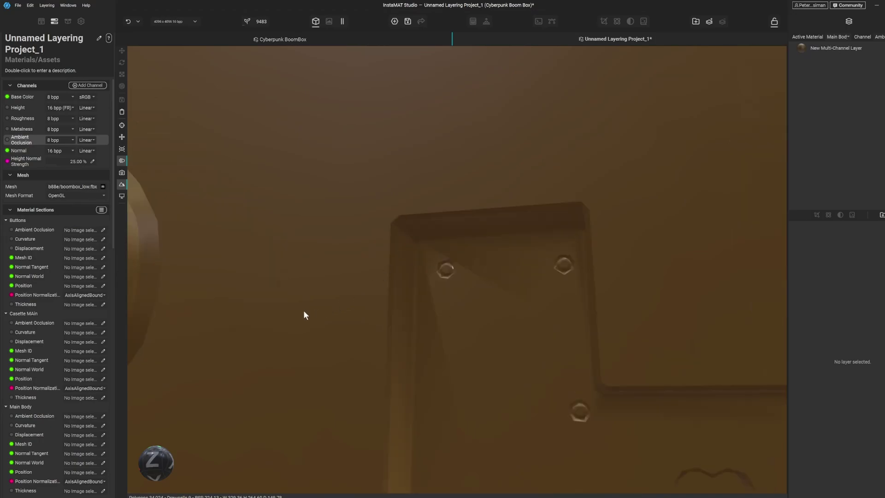
Try Boombox_Main Body_normal.png as the Buttons section's Normal Tangent map, inspect the boombox's back, and clear the map again
click(102, 268)
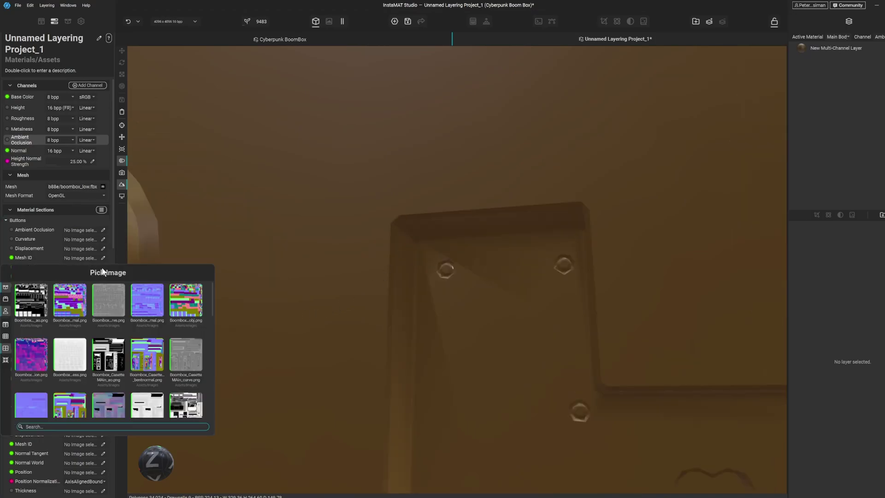
text(body)
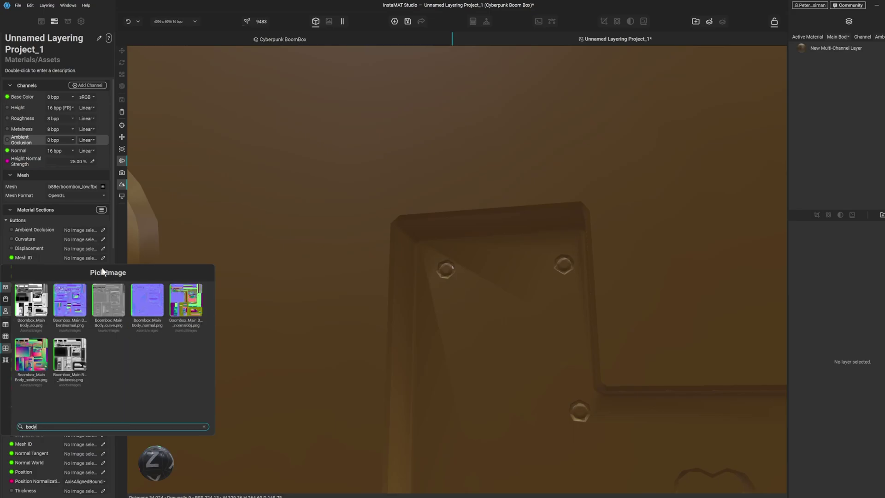
click(140, 291)
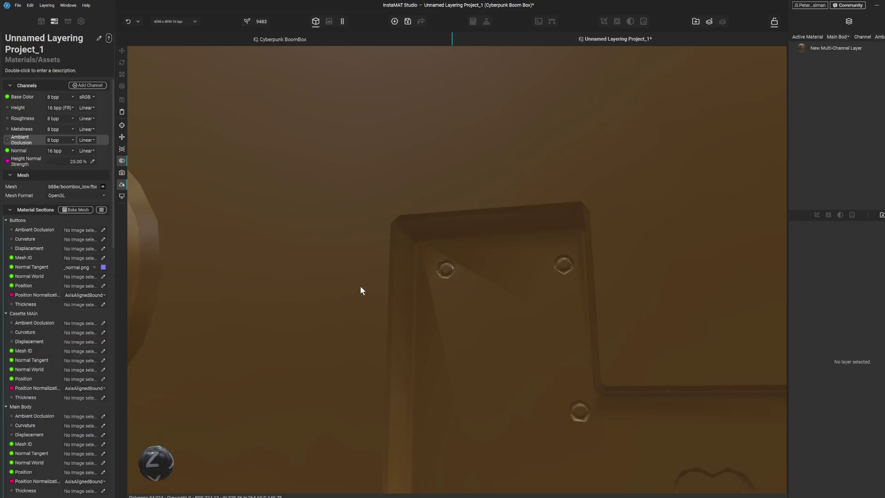
scroll(328, 284, down, 6)
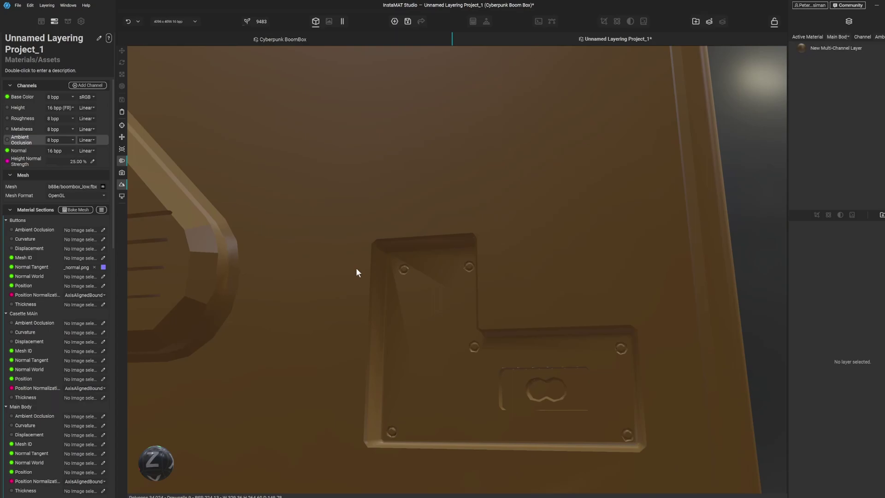
scroll(364, 272, up, 8)
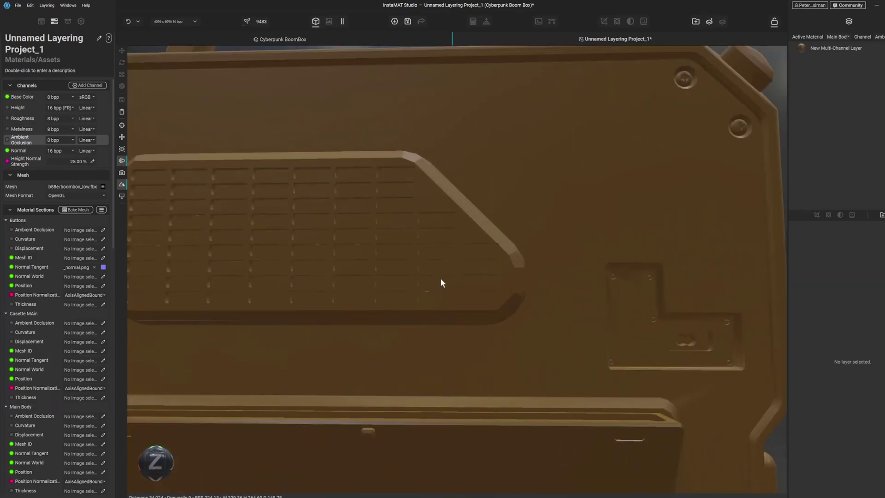
drag(441, 275, 427, 280)
scroll(425, 282, down, 4)
drag(361, 292, 341, 298)
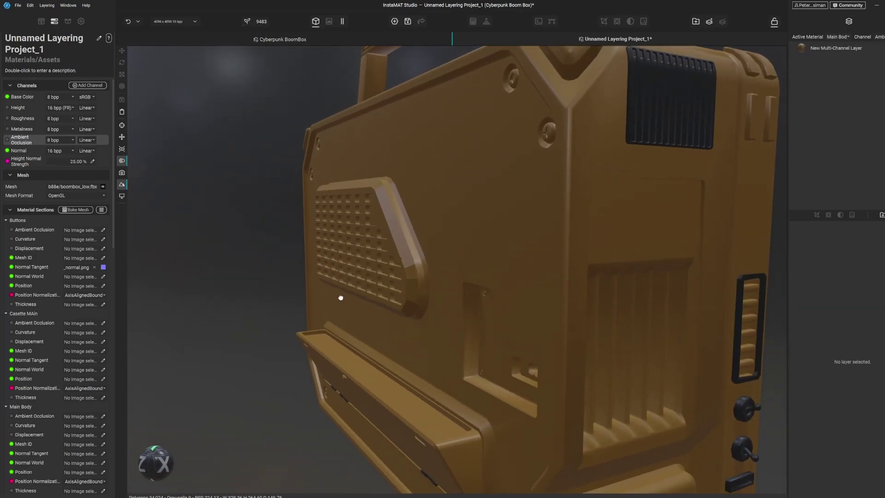
click(95, 267)
Assign Boombox_Main Body_normal.png to the Main Body section's Normal Tangent map and inspect the boombox's surface
scroll(69, 313, down, 1)
scroll(48, 329, down, 6)
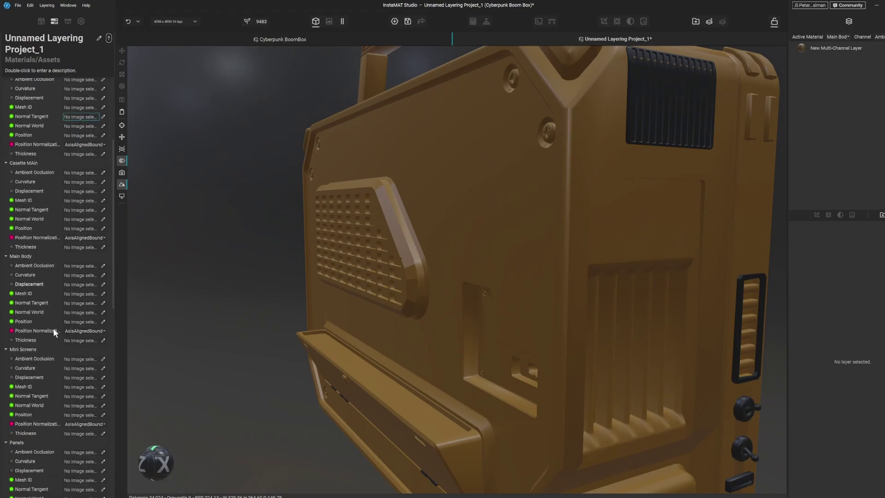
click(104, 303)
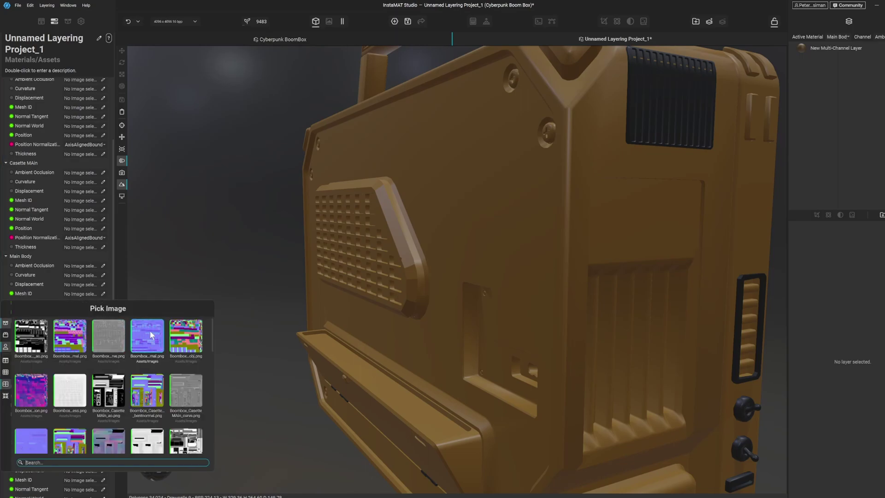
mouse_move(150, 331)
text(boody)
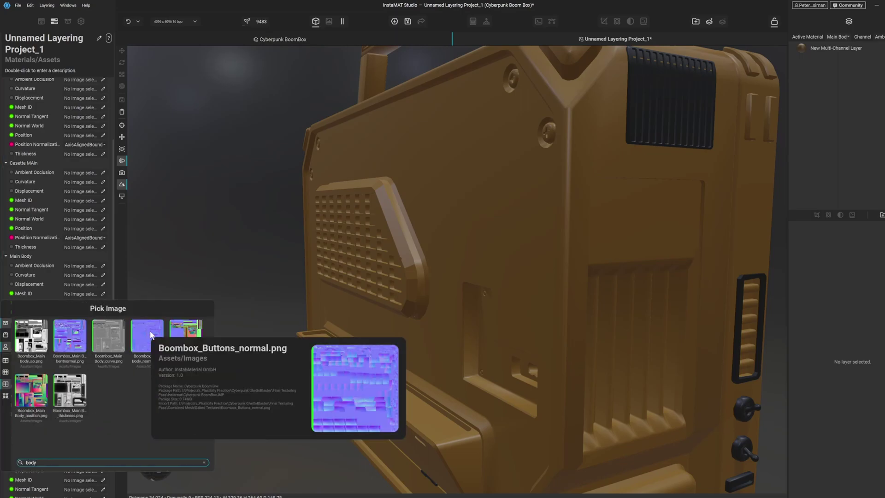
click(150, 331)
drag(444, 358, 488, 365)
scroll(71, 185, up, 5)
scroll(70, 180, down, 1)
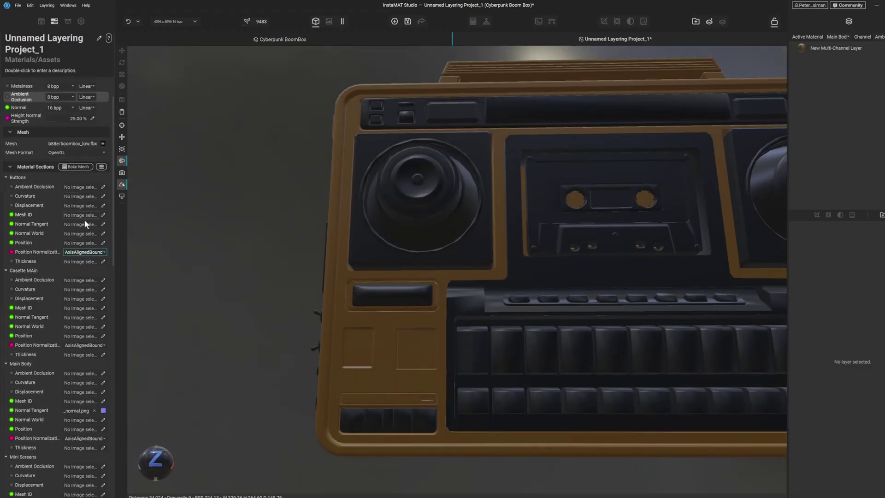
Try Boombox_Buttons_normal.png as the Buttons section's Normal Tangent map, inspect the boombox's front, and clear the map again
scroll(92, 219, up, 1)
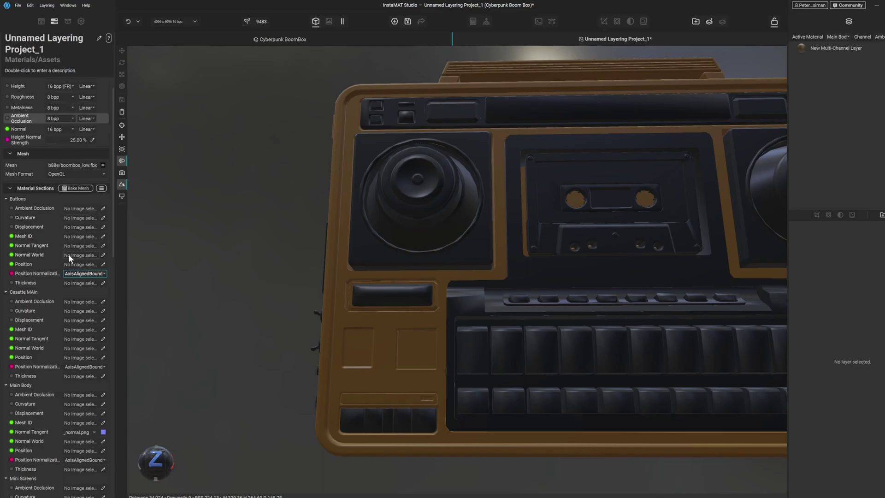
click(102, 246)
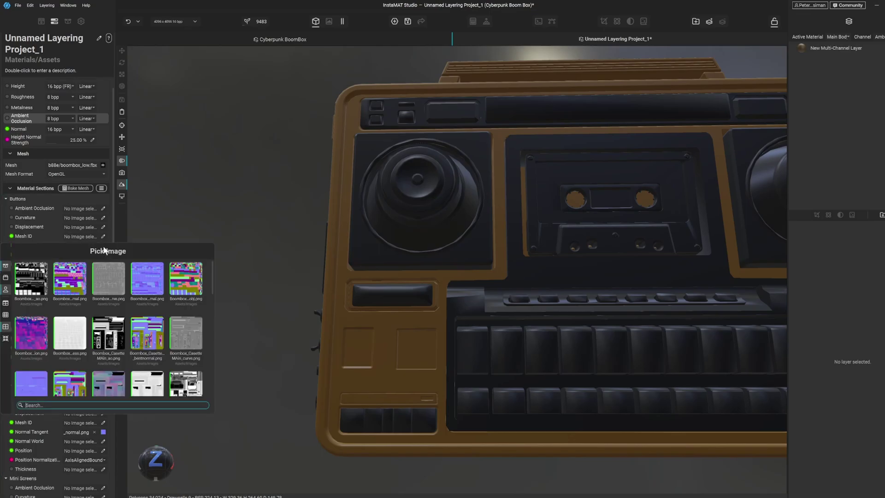
text(butto)
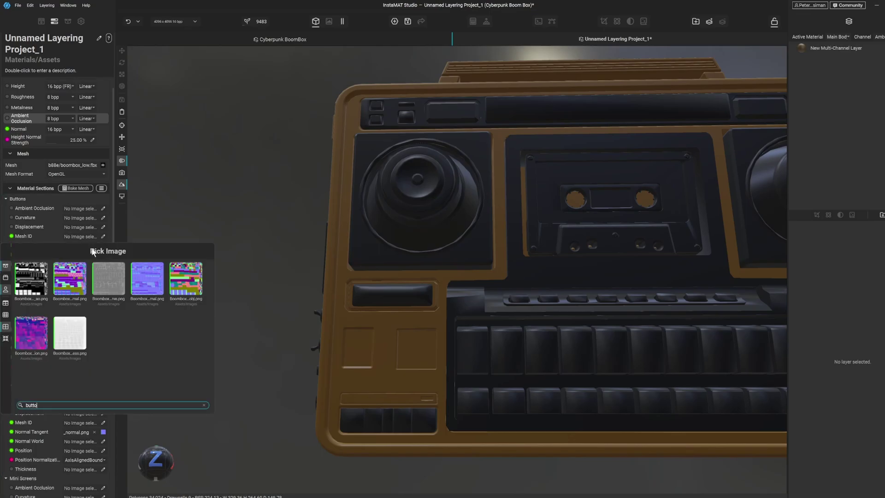
click(148, 279)
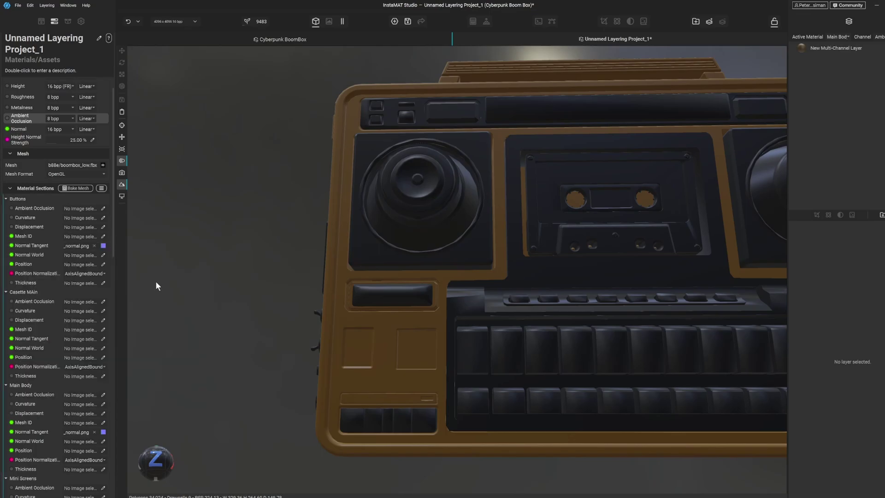
drag(287, 264, 320, 287)
scroll(311, 300, up, 2)
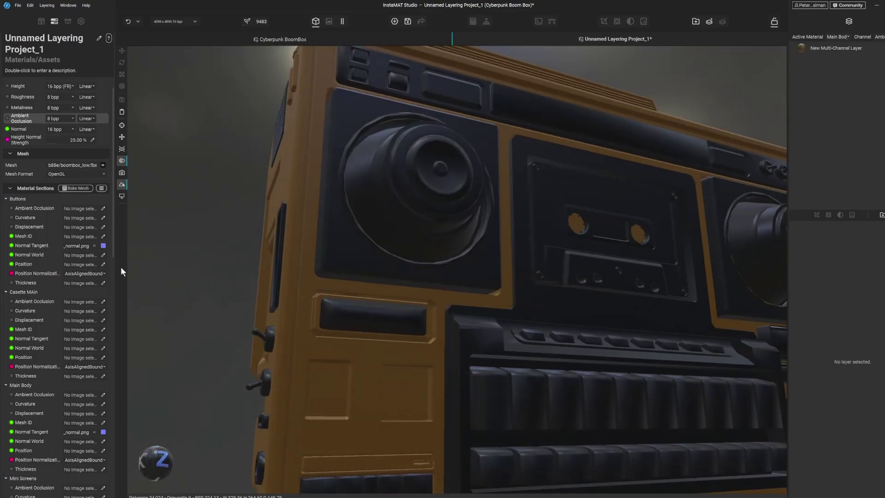
click(94, 245)
click(103, 246)
text(but)
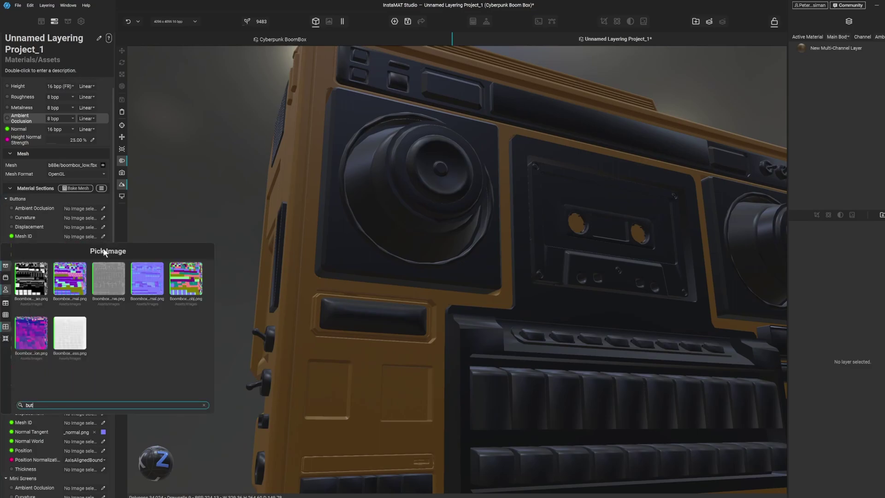
click(509, 249)
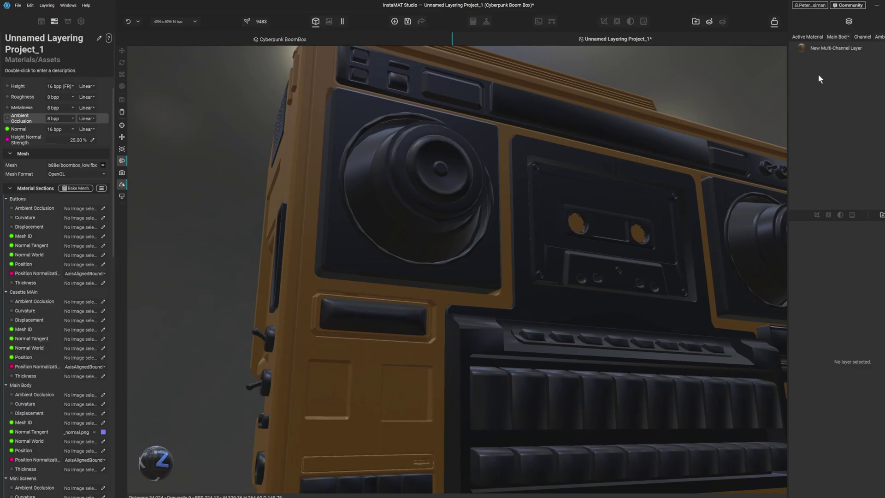
Make Buttons the active material and add a multi-channel layer to it
click(849, 36)
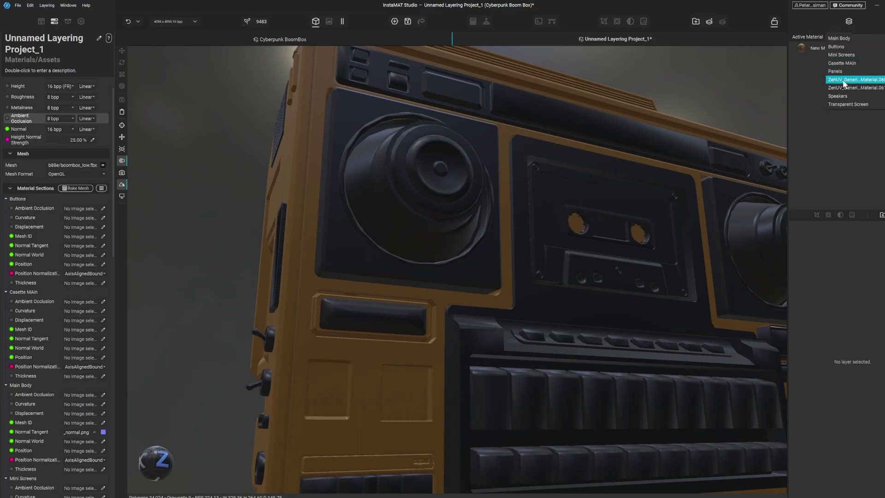
click(839, 47)
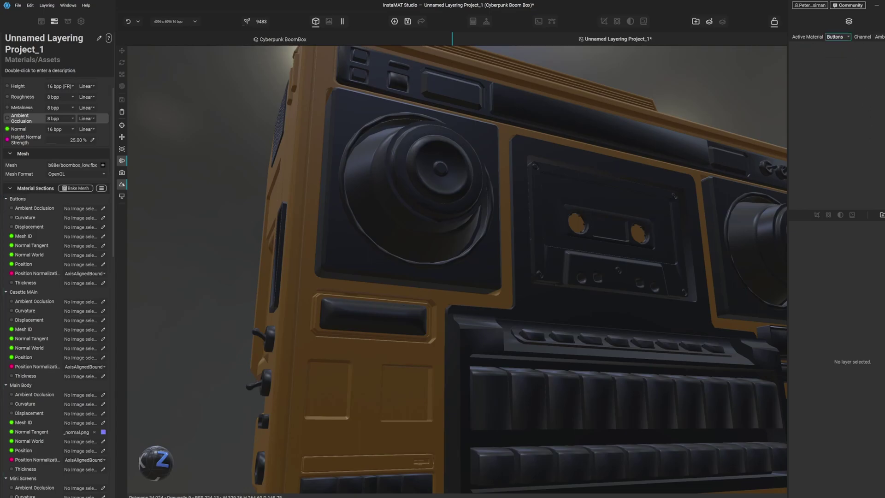
click(883, 215)
click(879, 217)
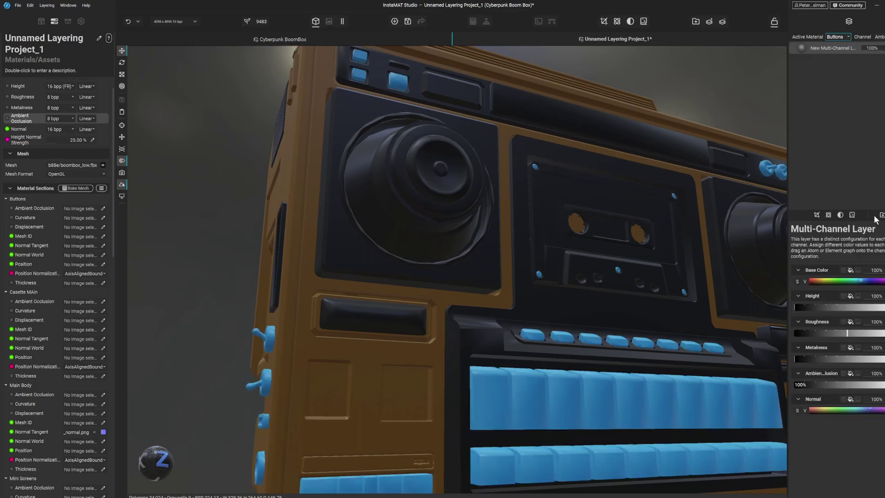
Set the Buttons layer's Base Color to green
alt+drag(719, 221, 530, 269)
scroll(529, 269, down, 5)
alt+middle_drag(578, 281, 593, 270)
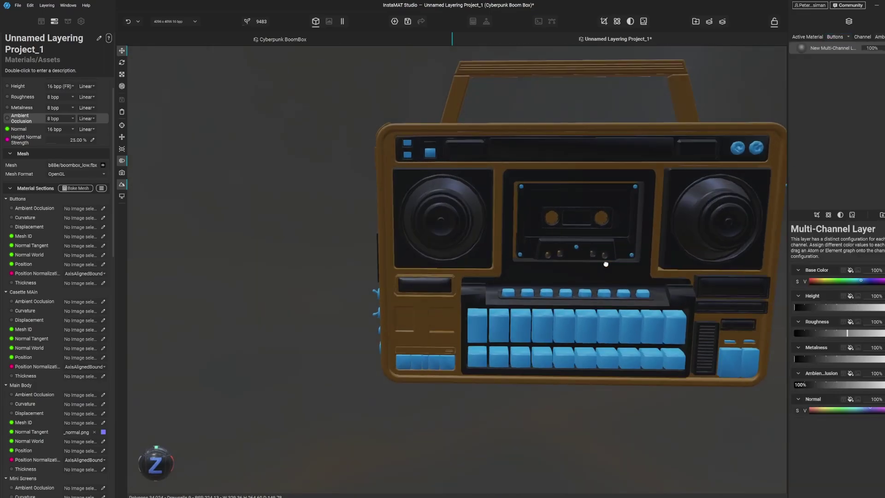
drag(860, 281, 838, 282)
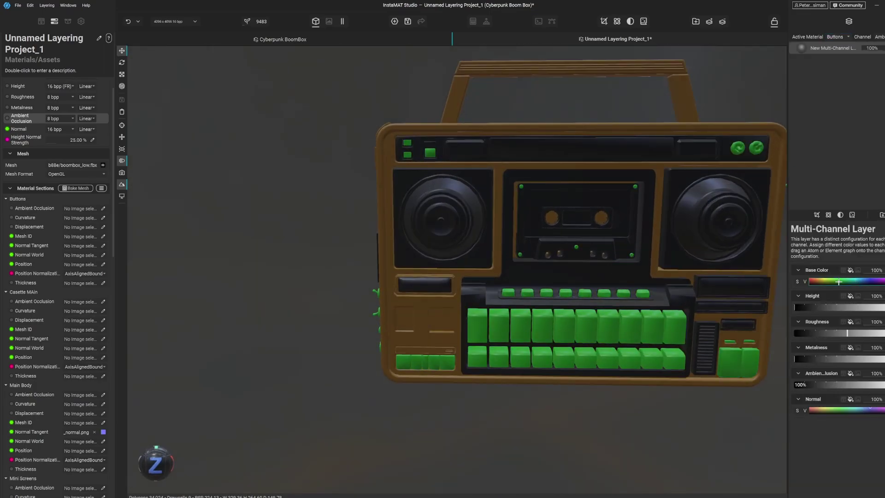
Assign the Buttons normal image to the Buttons section's Normal Tangent map
scroll(265, 263, up, 5)
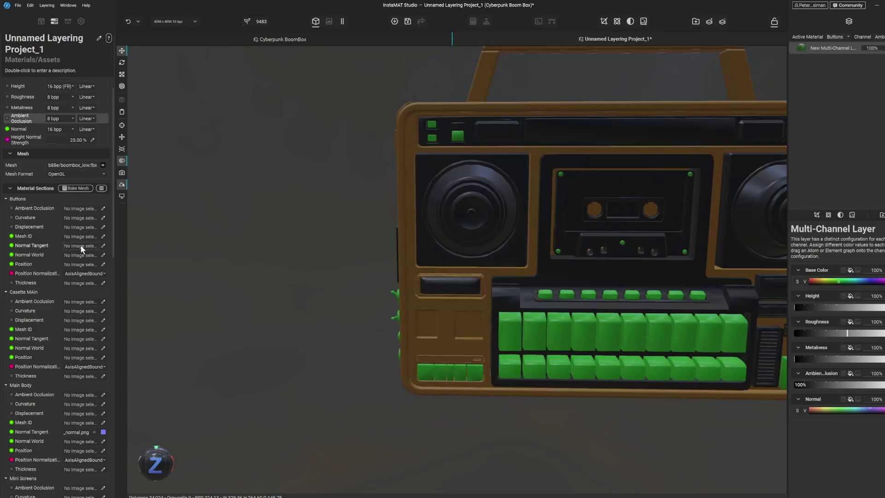
click(103, 246)
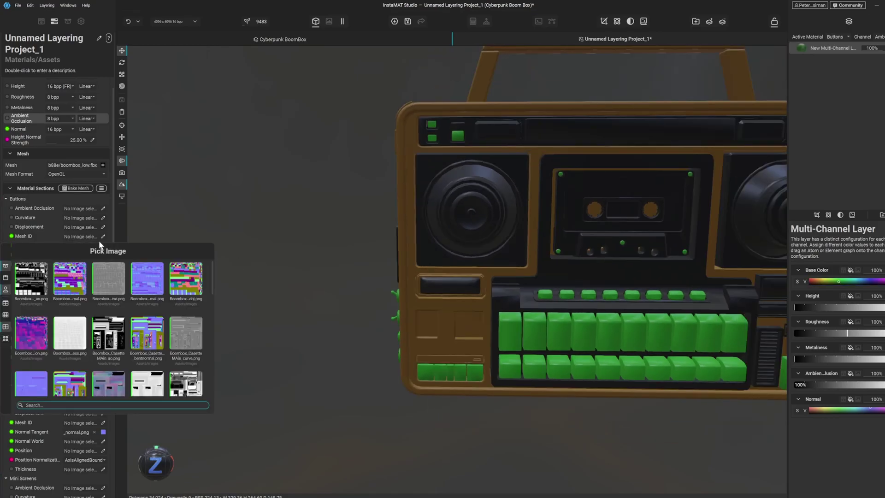
text(buto)
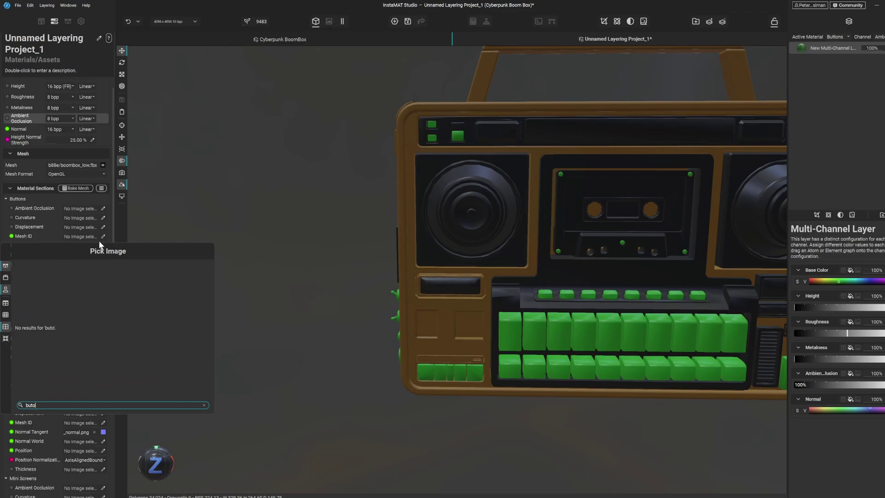
key(BackSpace)
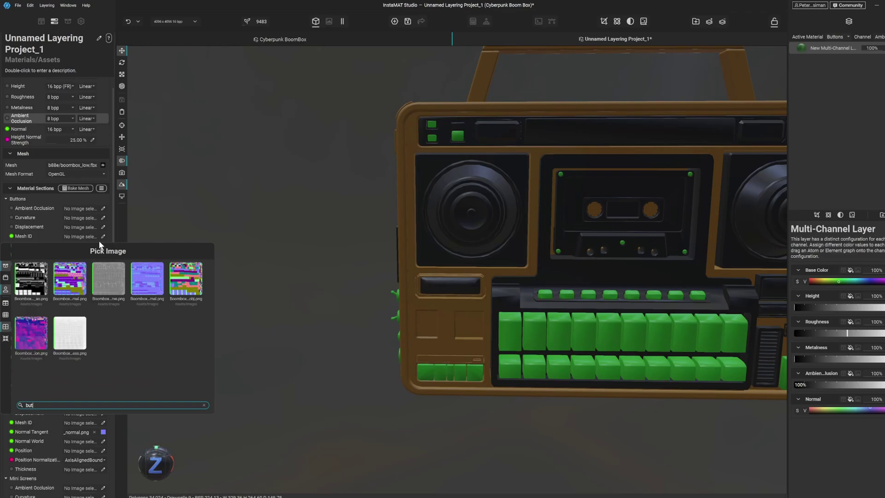
click(146, 279)
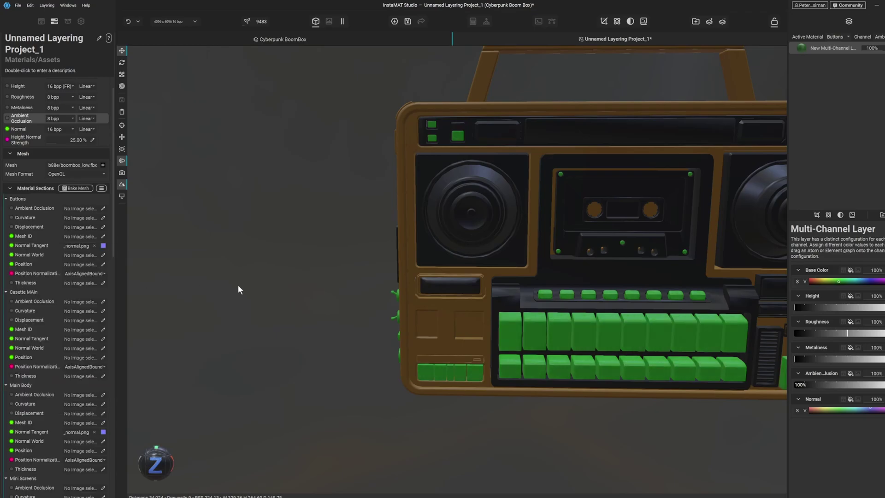
Examine the normal detail on the boombox's green buttons and side controls from several angles
scroll(430, 292, down, 5)
scroll(436, 289, up, 5)
middle_drag(427, 272, 335, 278)
scroll(312, 300, up, 3)
scroll(364, 264, down, 8)
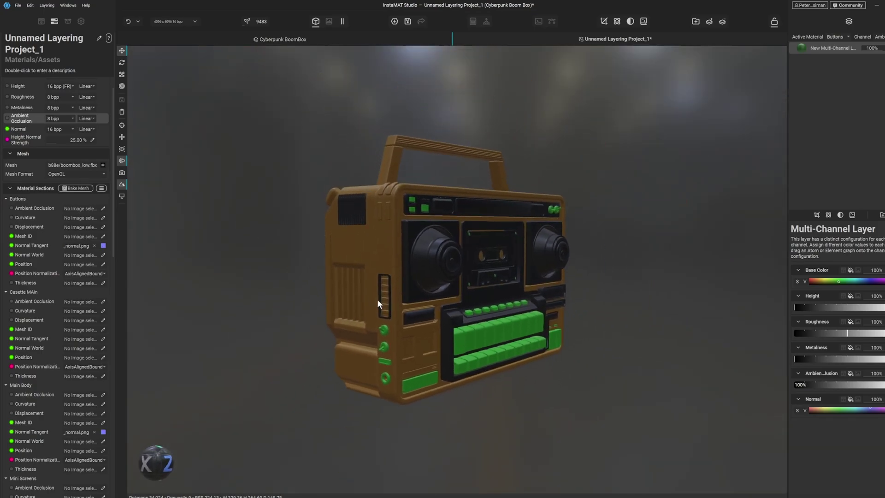
scroll(432, 255, up, 4)
middle_drag(377, 299, 504, 203)
scroll(464, 211, down, 5)
mouse_move(408, 195)
middle_down()
mouse_move(451, 194)
mouse_move(360, 186)
mouse_move(423, 182)
mouse_move(413, 201)
middle_up()
drag(413, 200, 425, 197)
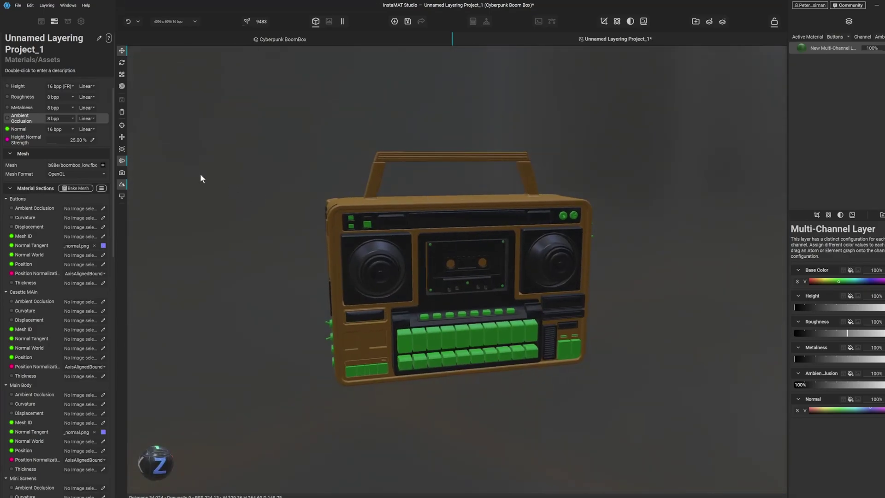
Assign the Buttons AO image to the Buttons section's Ambient Occlusion map and view the boombox from its side
scroll(70, 242, up, 1)
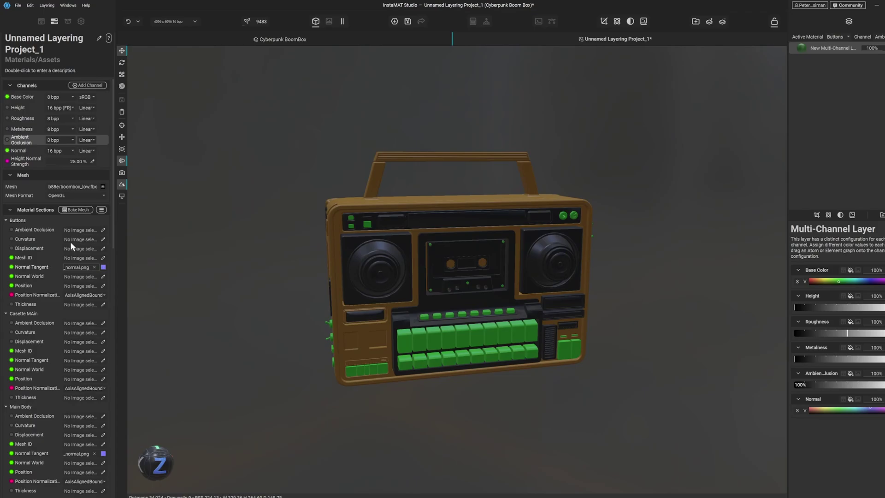
click(102, 231)
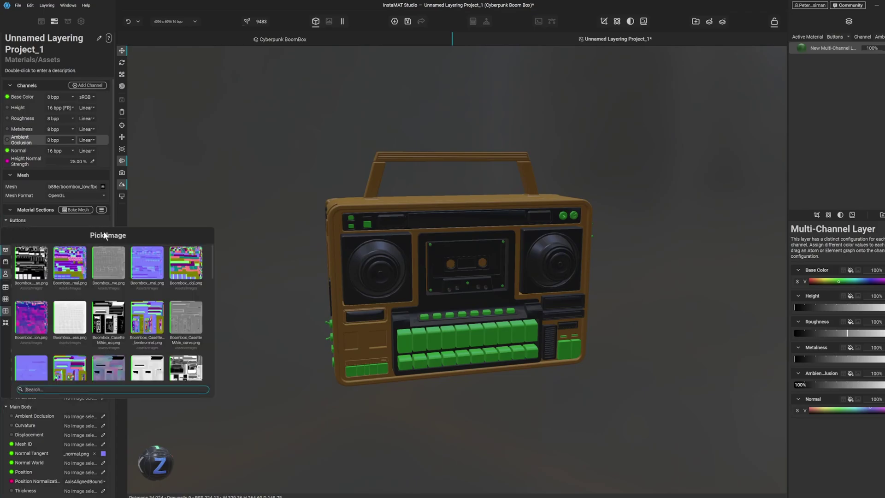
text(buto)
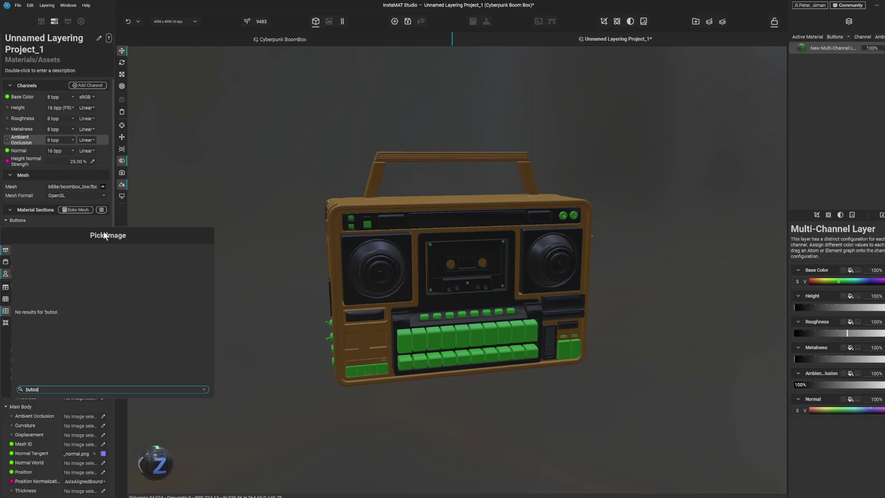
key(BackSpace)
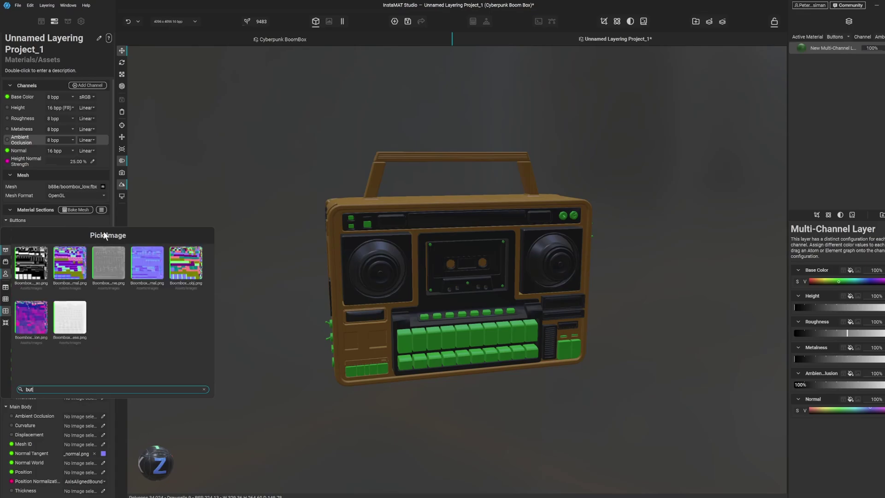
click(40, 265)
alt+drag(344, 312, 338, 247)
Assign Boombox_Main Body_ao.png to the Main Body section's Ambient Occlusion map and view the side vents up close
scroll(98, 305, down, 3)
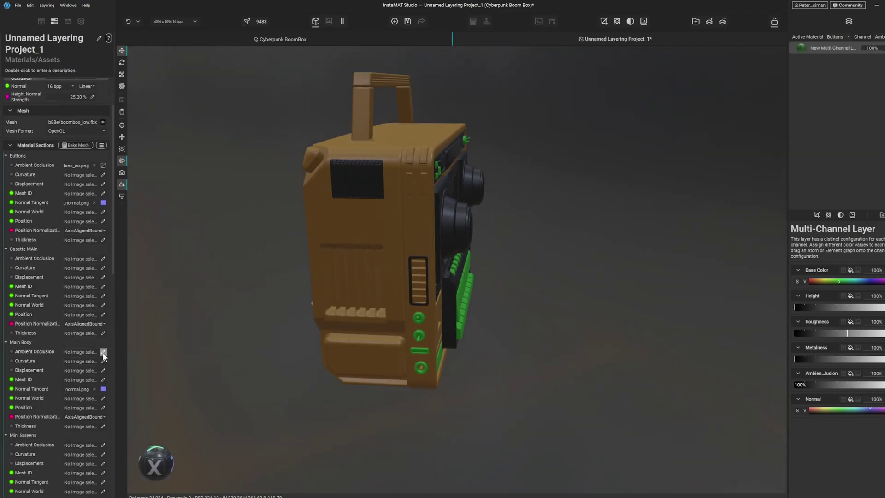
click(98, 334)
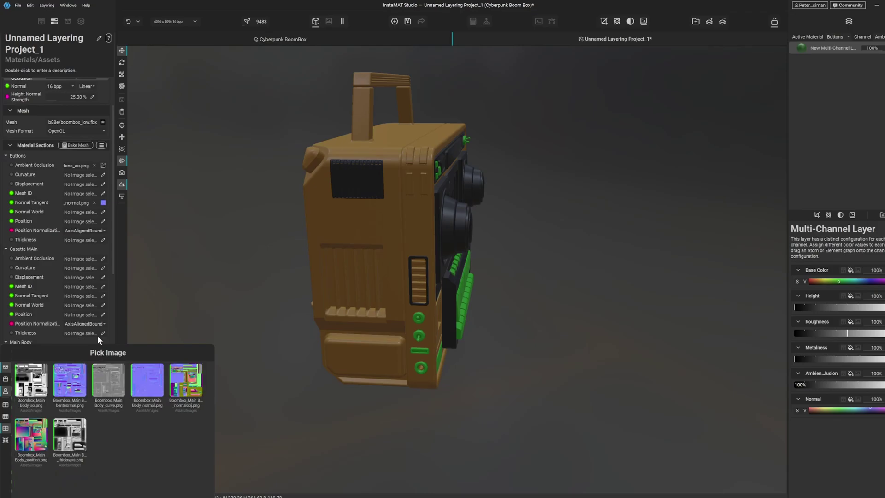
click(37, 380)
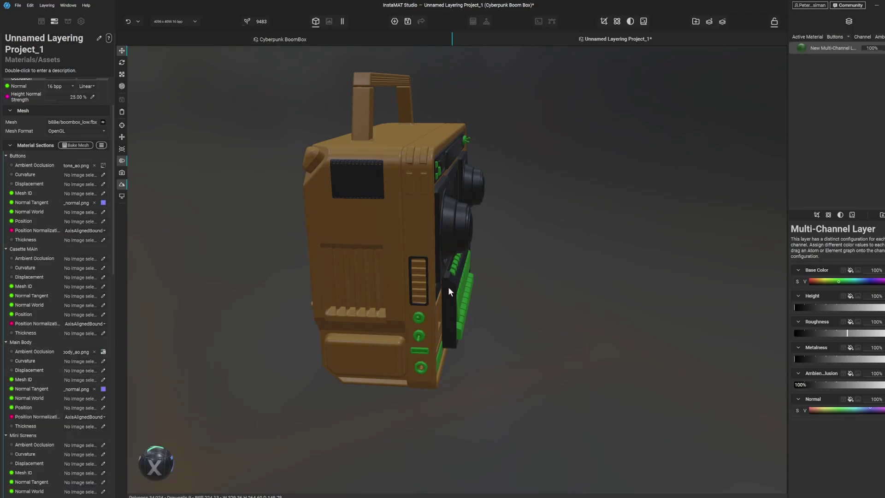
scroll(448, 292, up, 2)
scroll(348, 298, up, 2)
alt+drag(348, 298, 377, 259)
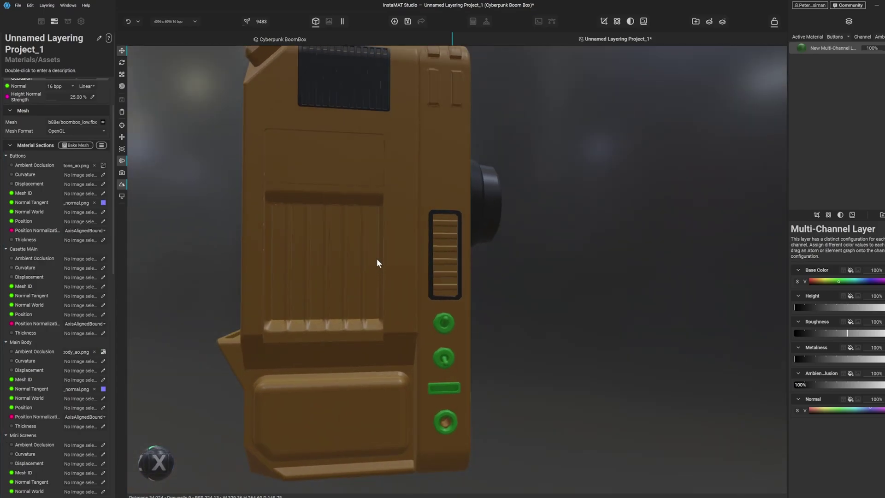
scroll(377, 259, up, 3)
alt+drag(157, 348, 167, 338)
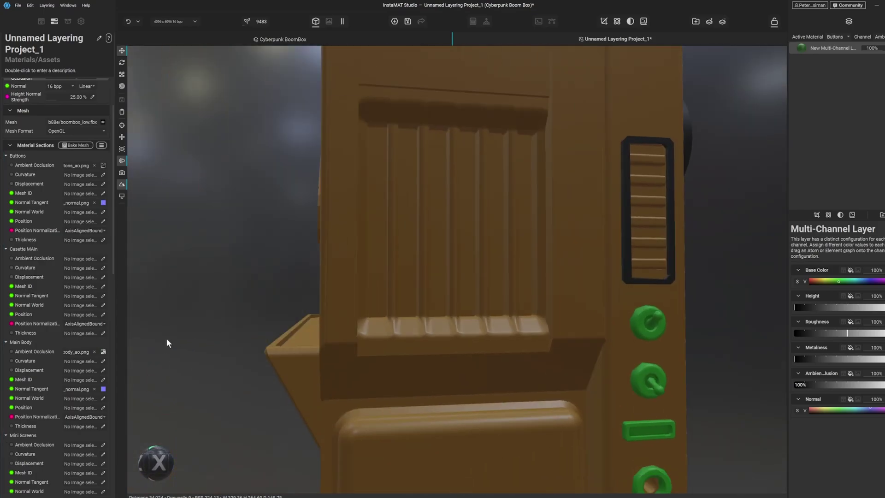
Pick the Main Body AO image again for the Main Body section's Ambient Occlusion map
click(102, 352)
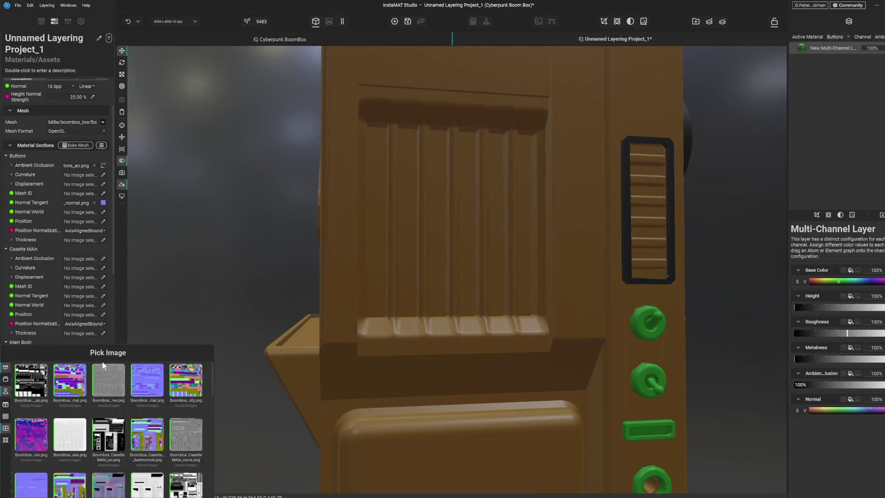
text(body)
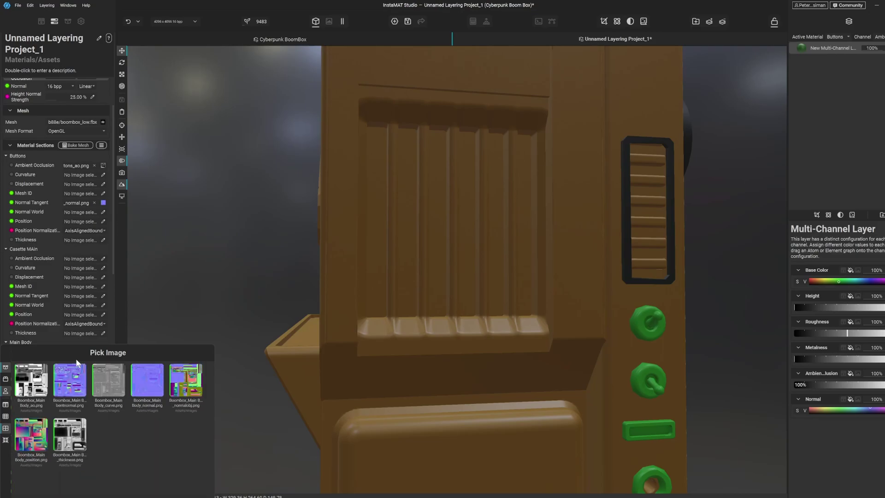
click(31, 379)
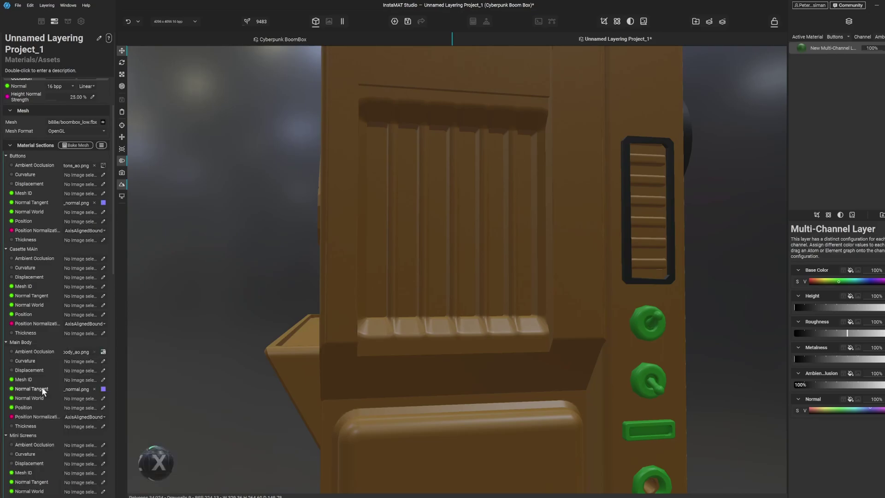
Make Main Body the active material and examine the shading on the boombox's side grille and front
click(848, 37)
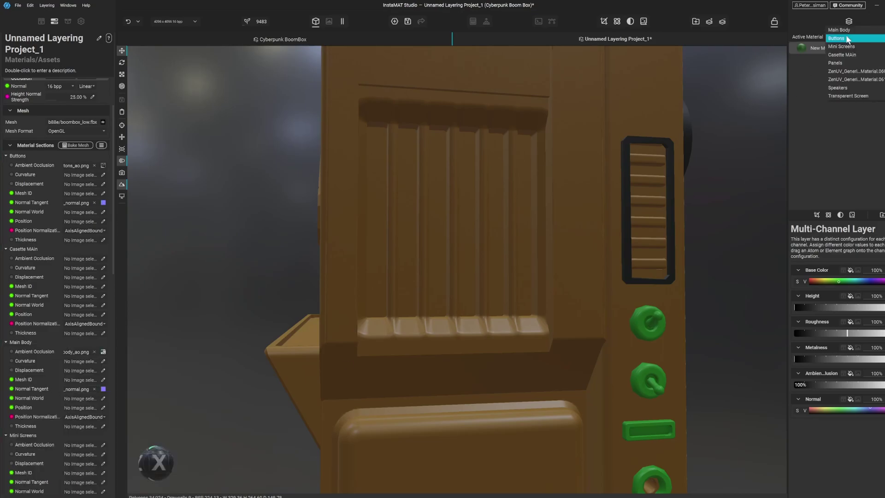
click(849, 31)
alt+drag(638, 171, 590, 182)
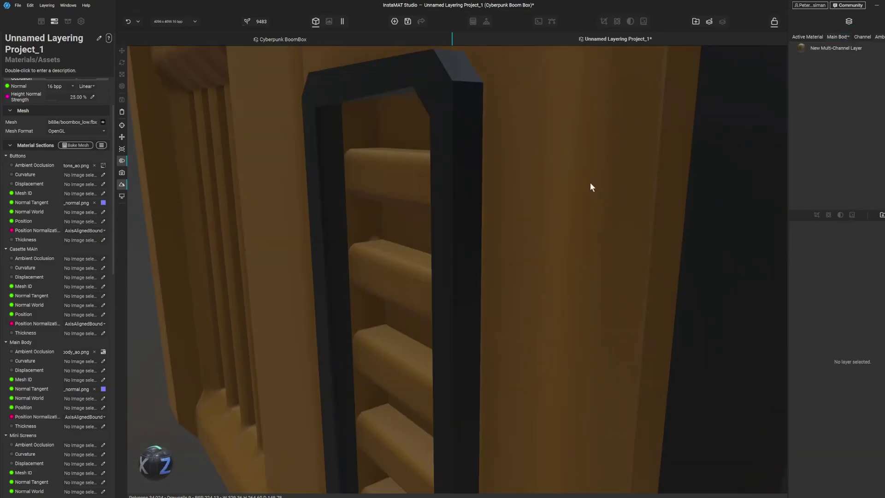
scroll(569, 198, down, 5)
alt+middle_drag(568, 199, 524, 211)
drag(524, 211, 491, 230)
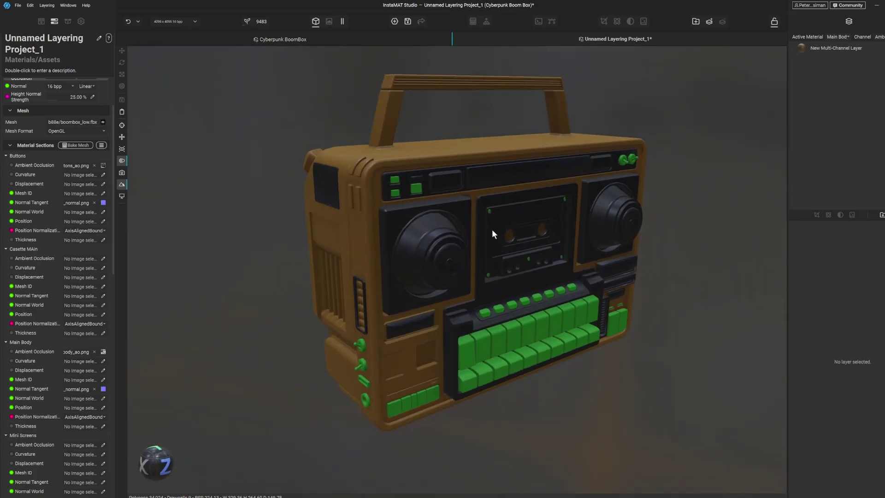
scroll(491, 229, up, 4)
scroll(220, 302, down, 2)
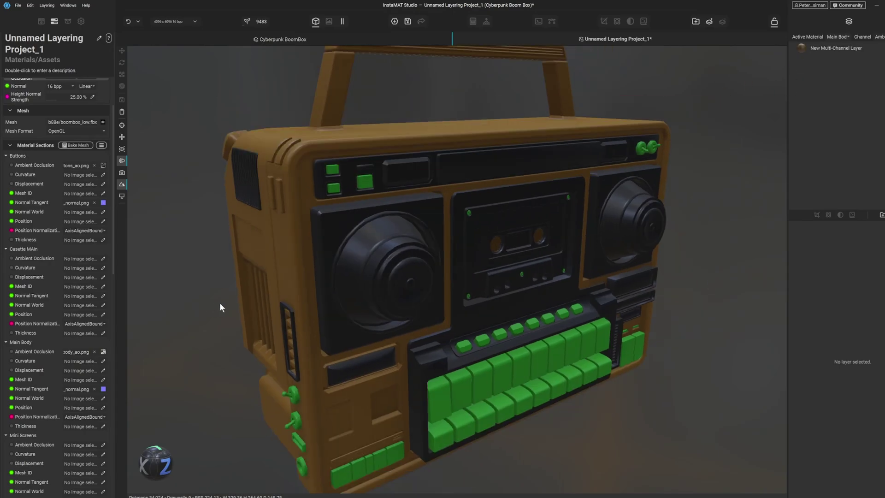
middle_drag(219, 303, 247, 278)
scroll(31, 355, up, 1)
scroll(31, 355, down, 2)
Make Speakers the active material and bring the Speakers section's map slots into view
scroll(50, 350, down, 5)
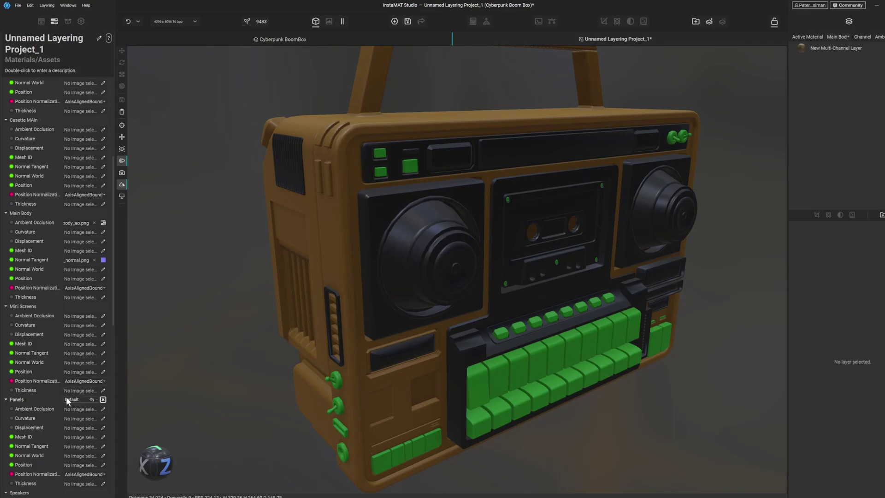
scroll(65, 396, down, 4)
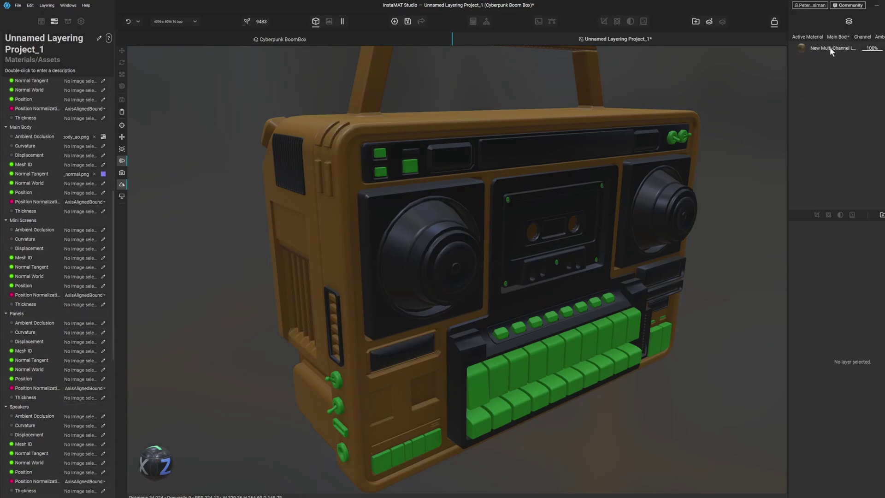
click(837, 37)
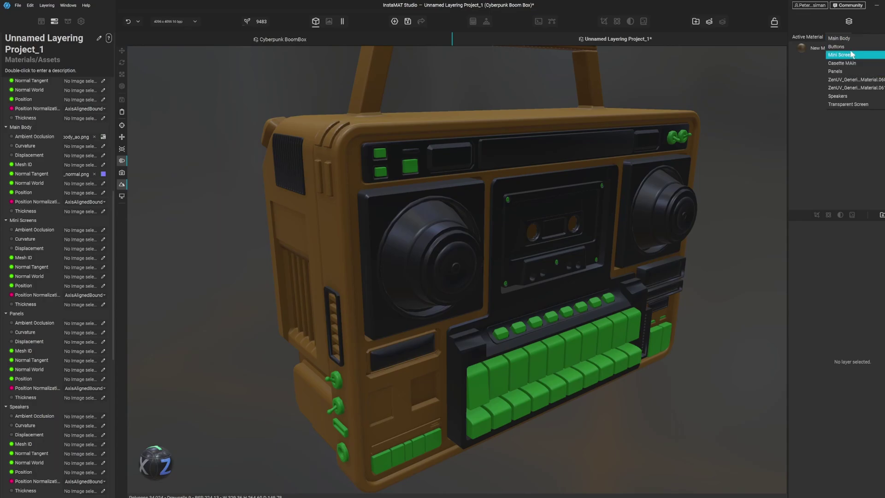
click(843, 96)
scroll(524, 259, down, 3)
drag(524, 259, 483, 247)
scroll(515, 241, up, 3)
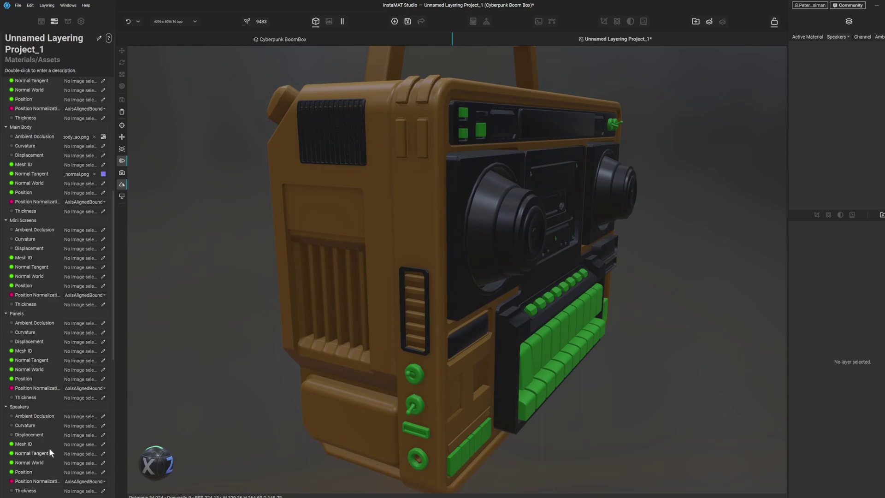
scroll(70, 429, down, 2)
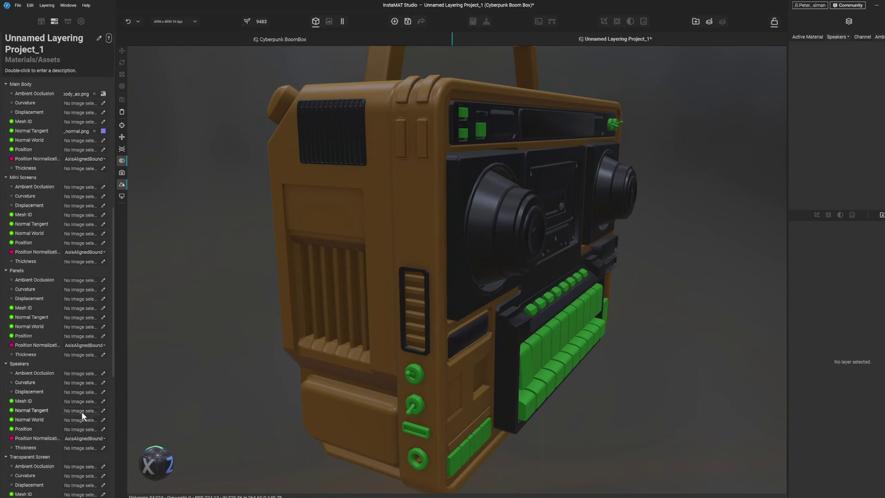
Add a multi-channel layer to the Speakers material
click(103, 373)
mouse_move(119, 366)
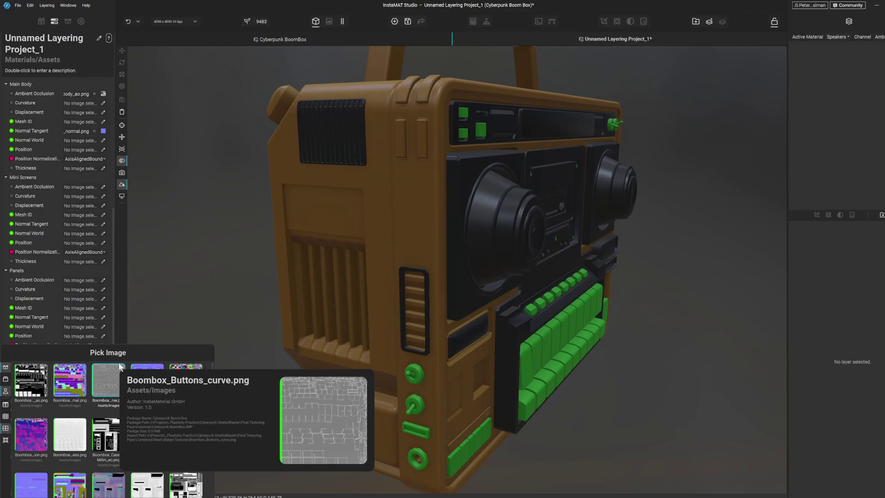
click(881, 214)
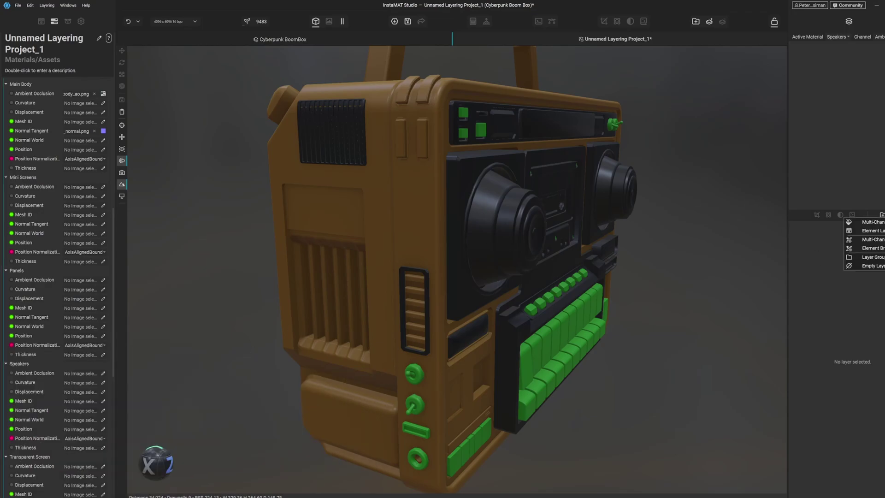
click(869, 222)
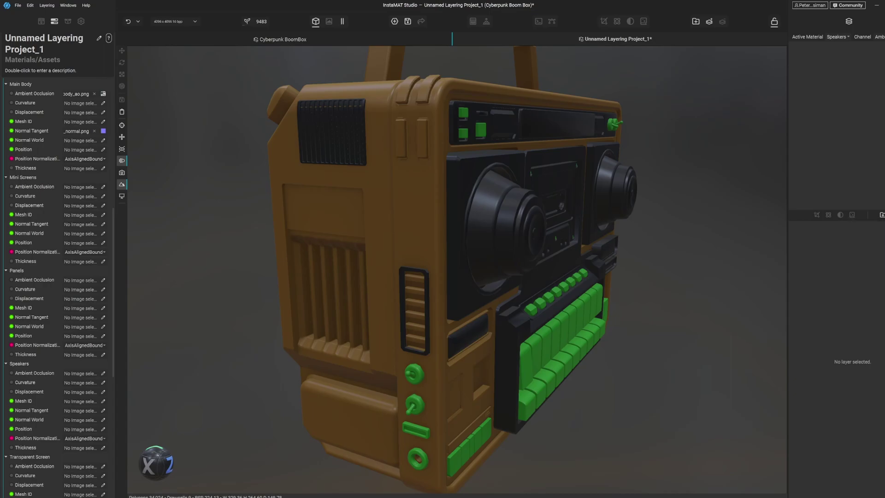
scroll(423, 227, up, 3)
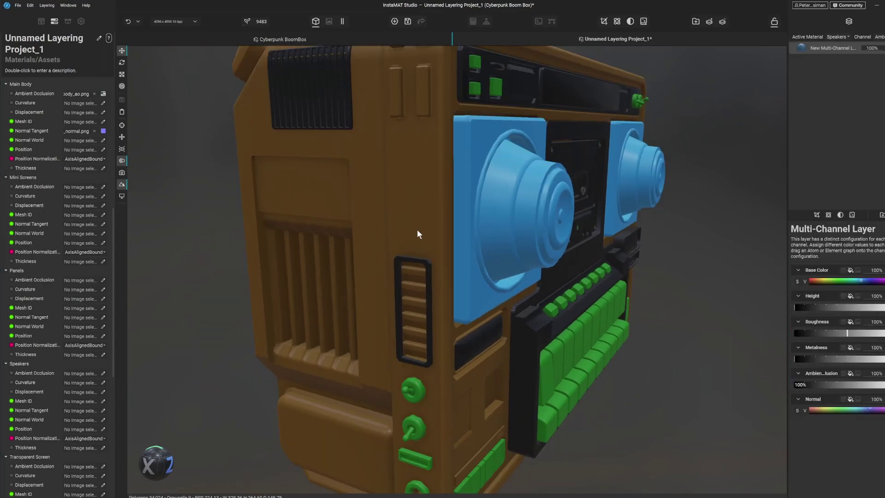
Add the Denim Yellow fabric material as an element layer above the Speakers' multi-channel layer
click(45, 23)
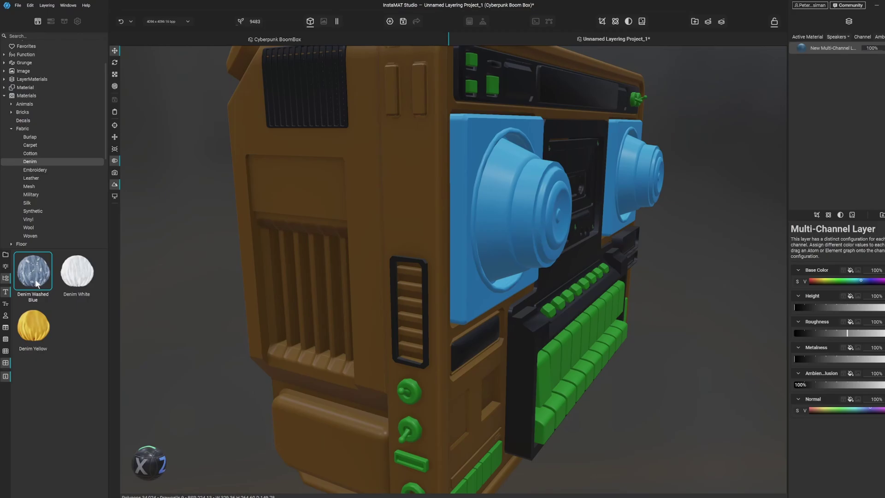
drag(34, 313, 824, 43)
middle_drag(587, 174, 550, 193)
Add a Mesh Mask to the Denim Yellow layer and replace it with a Mesh Polygon Mask
click(824, 48)
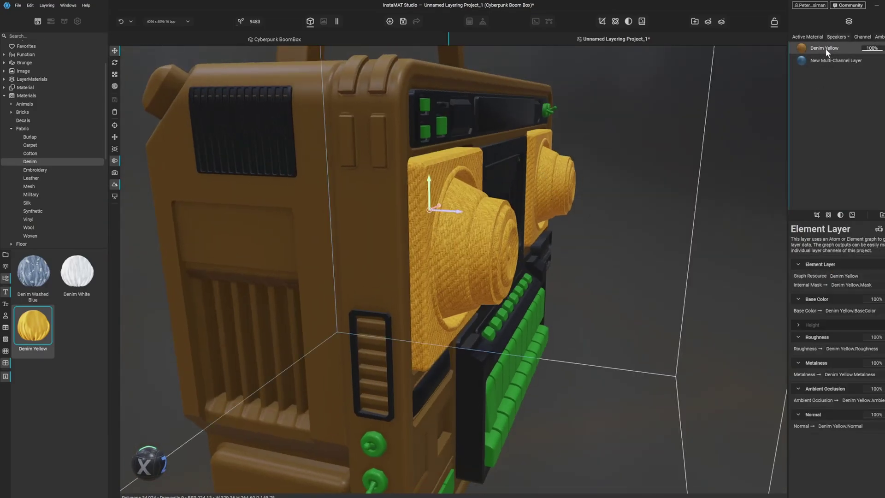
click(816, 215)
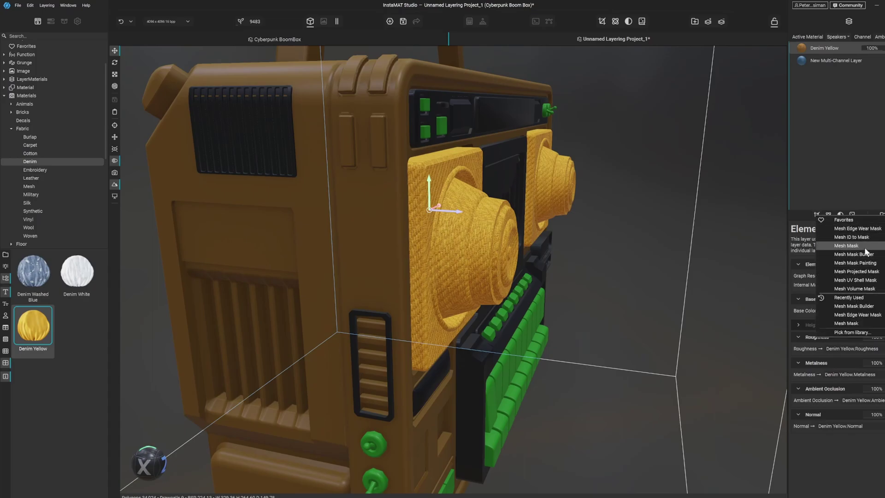
click(848, 245)
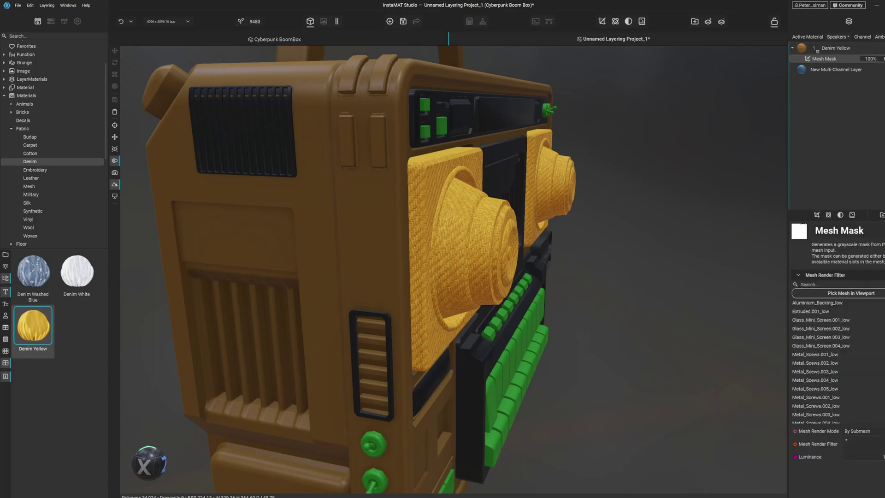
click(798, 231)
click(726, 174)
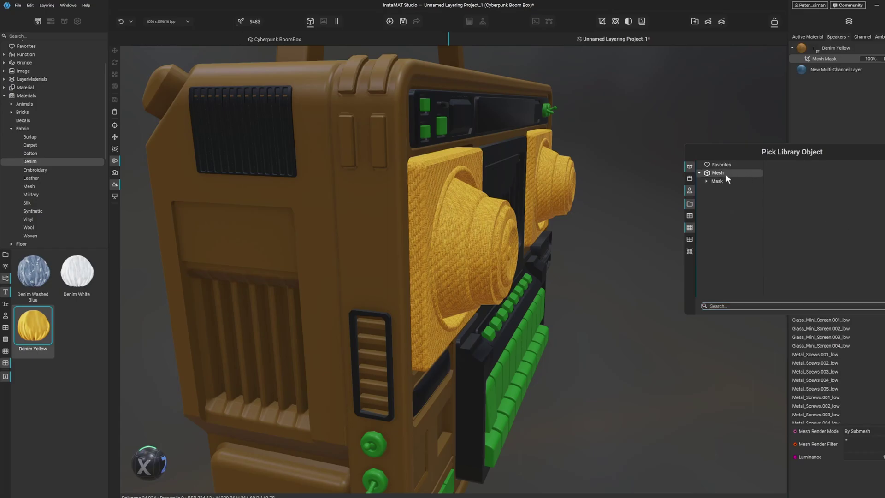
click(715, 181)
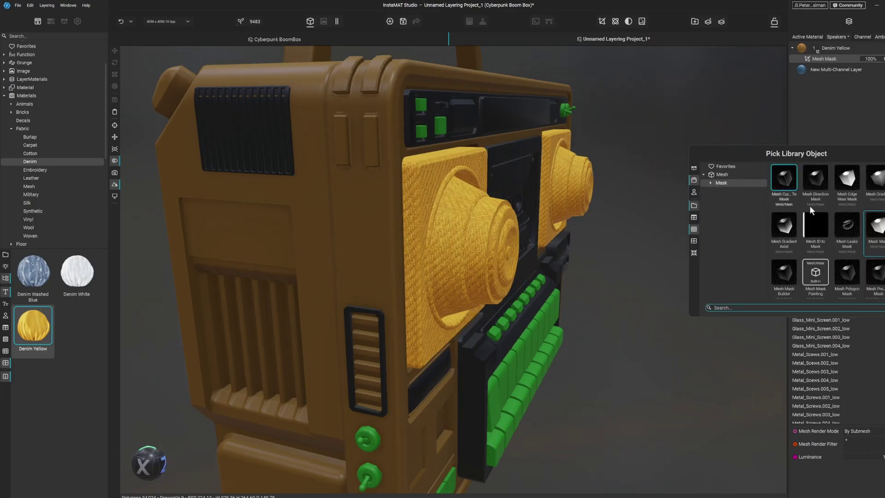
double_click(849, 273)
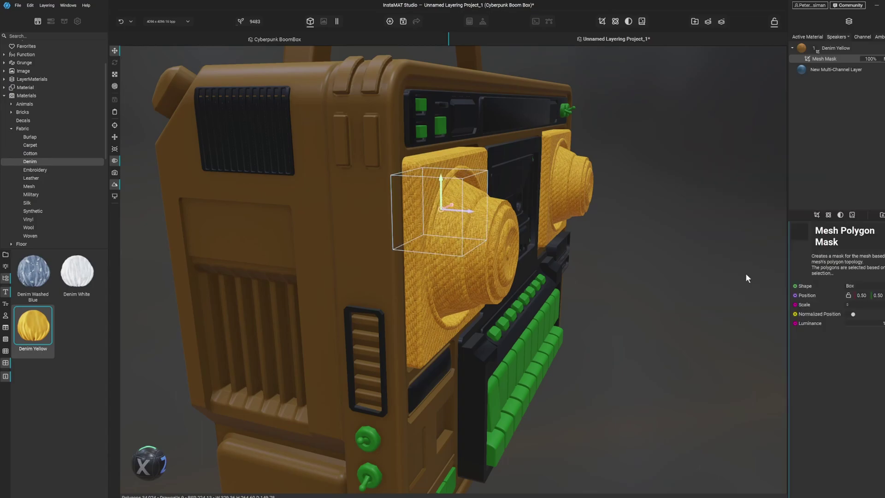
Move and scale the polygon mask's box so that it covers only the left speaker's cone
scroll(559, 242, down, 3)
drag(500, 222, 506, 269)
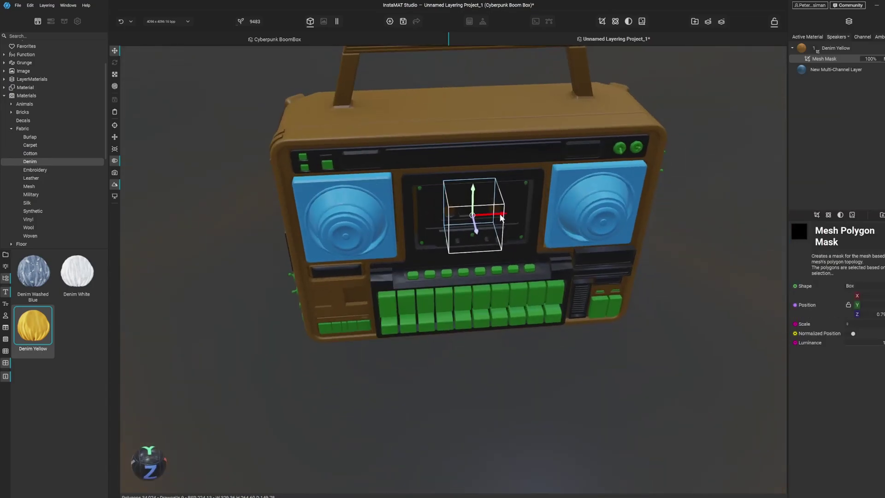
drag(500, 217, 339, 250)
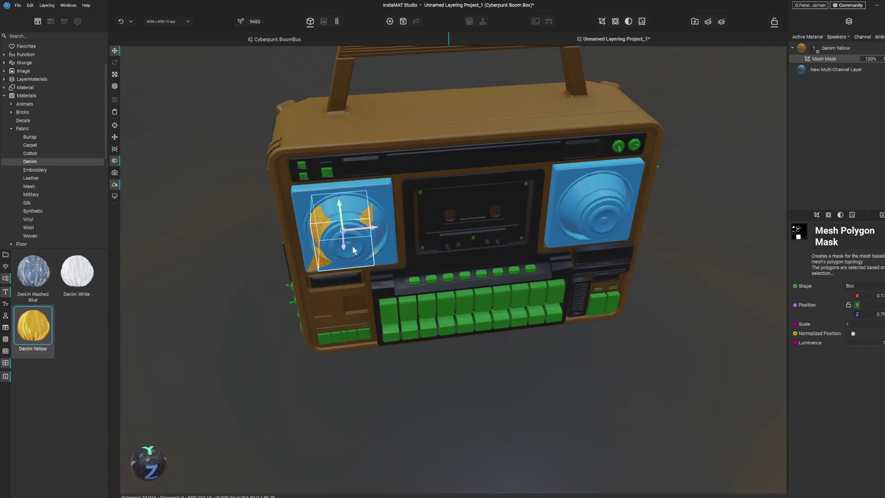
key(r)
drag(378, 230, 484, 308)
key(w)
alt+middle_drag(397, 263, 468, 270)
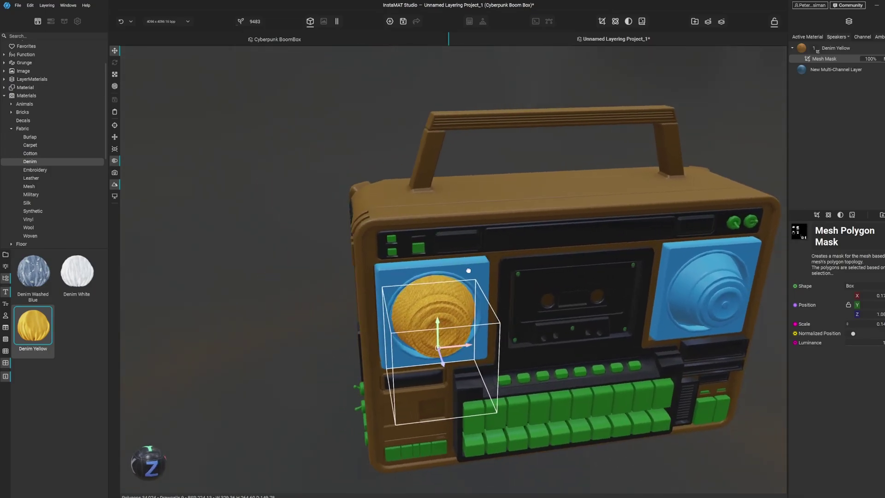
Examine the masked yellow denim on the left speaker's cone from several angles
scroll(476, 267, up, 3)
mouse_move(476, 266)
alt+mouse_down()
mouse_move(522, 241)
mouse_move(503, 258)
mouse_move(496, 287)
mouse_move(446, 255)
mouse_move(473, 267)
alt+mouse_up()
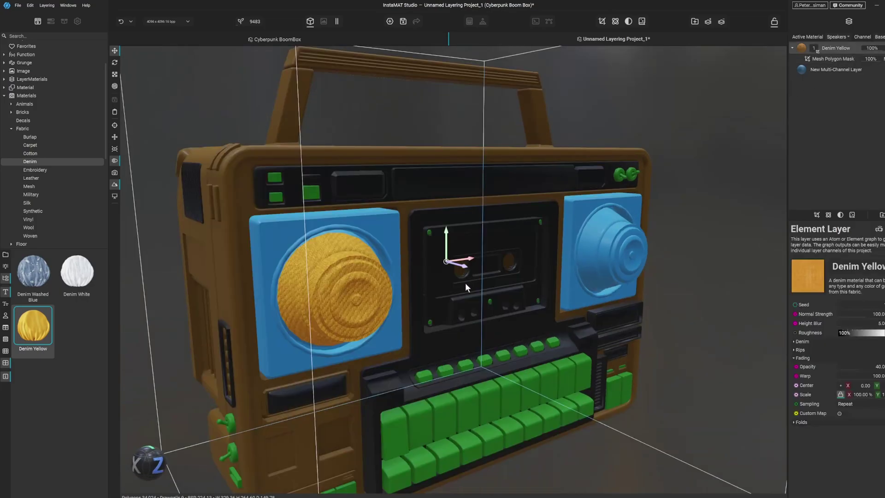
scroll(471, 283, up, 2)
alt+drag(471, 284, 600, 316)
scroll(497, 277, down, 4)
drag(506, 260, 445, 275)
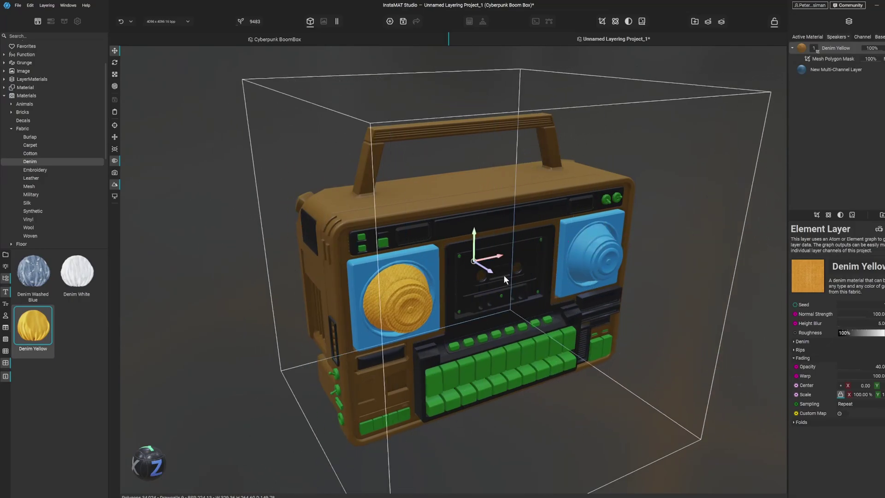
alt+drag(503, 274, 574, 322)
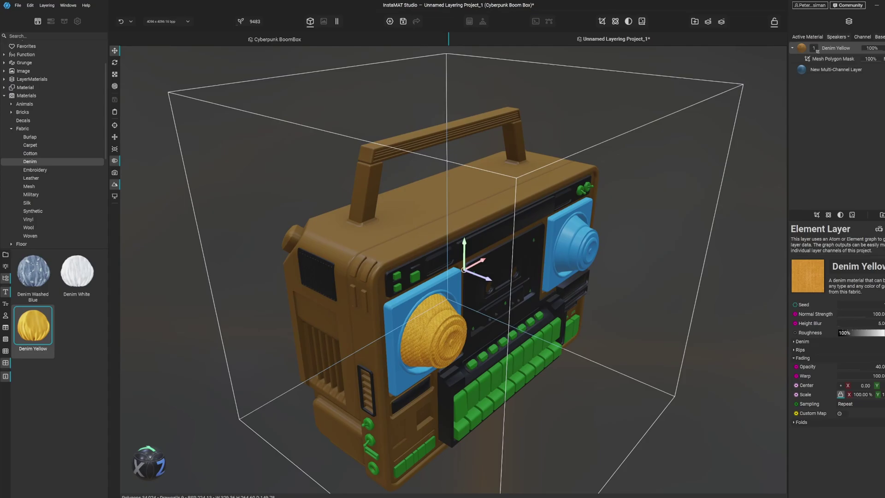